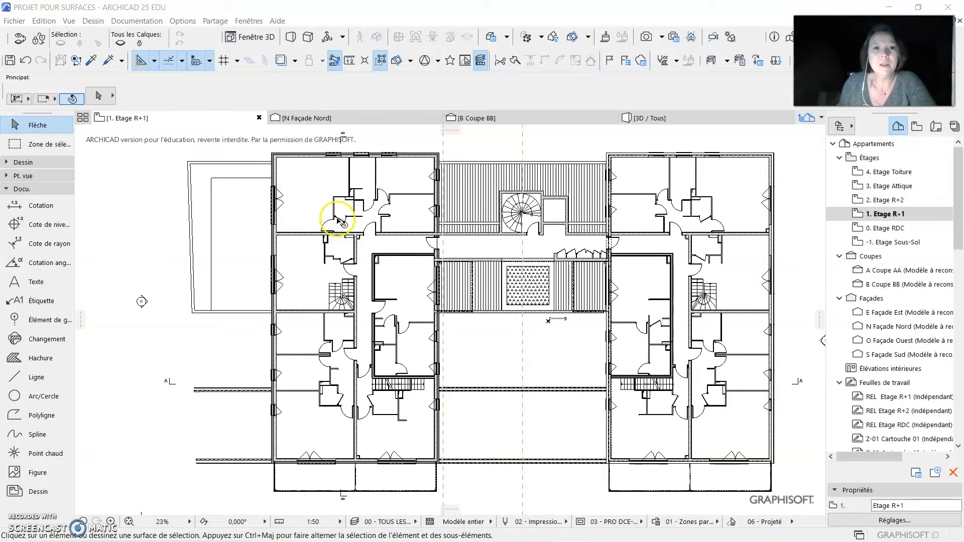
Set up the Fill tool with the Surface (Hachure de recouvrement) category and the Brique - Appareil courant fill type.
scroll(352, 163, "up", 3)
scroll(324, 199, "up", 3)
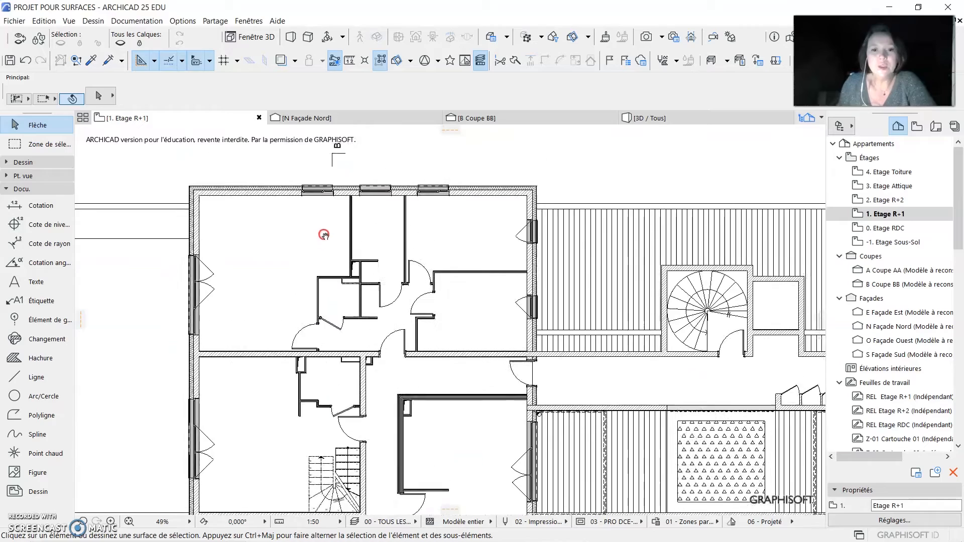
middle_click_drag(253, 218, 385, 226)
middle_click_drag(370, 401, 362, 319)
scroll(363, 321, "down", 5)
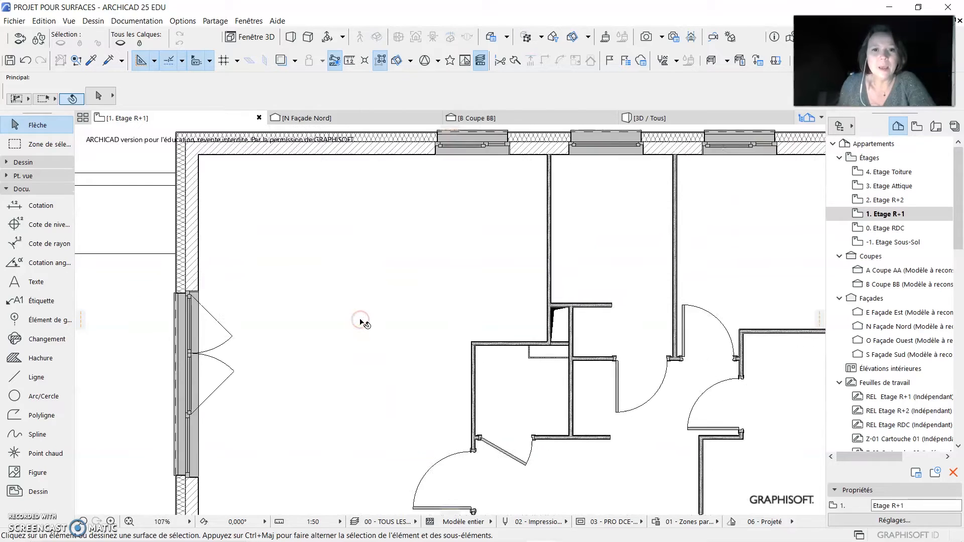
middle_click_drag(340, 396, 328, 326)
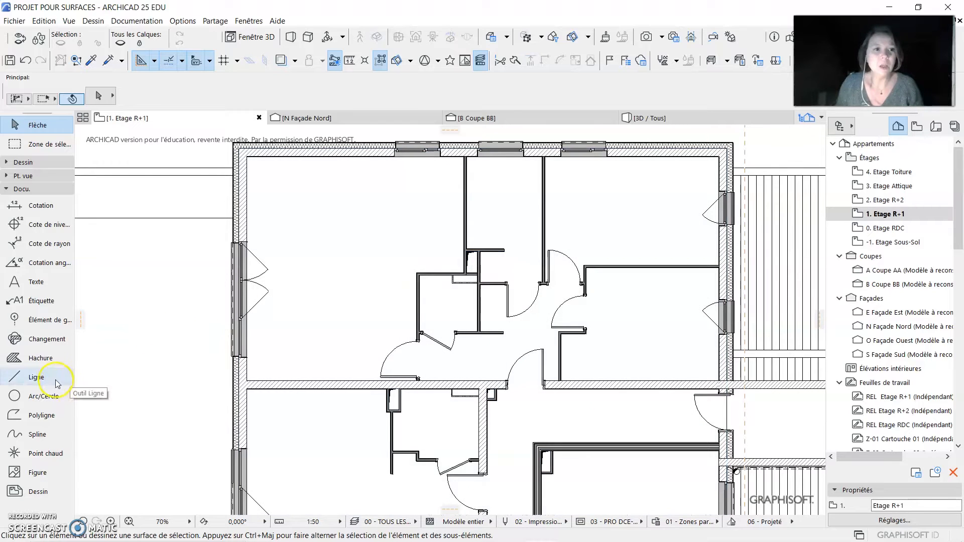
left_click(27, 362)
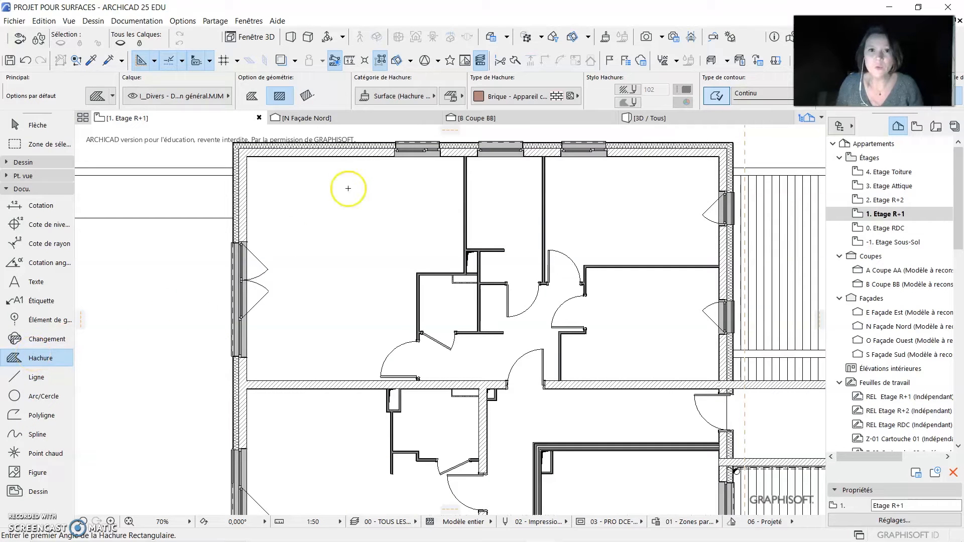
left_click(425, 97)
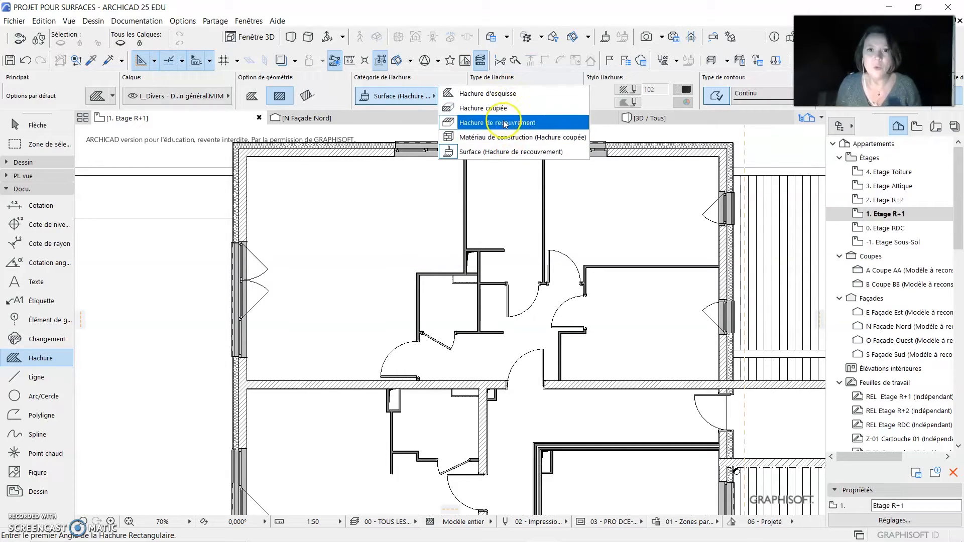
left_click(503, 157)
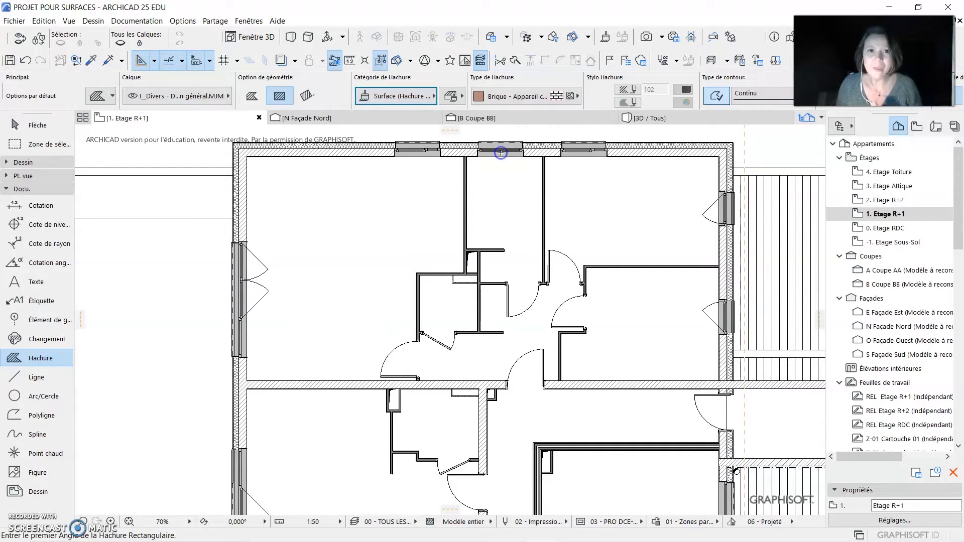
left_click(500, 99)
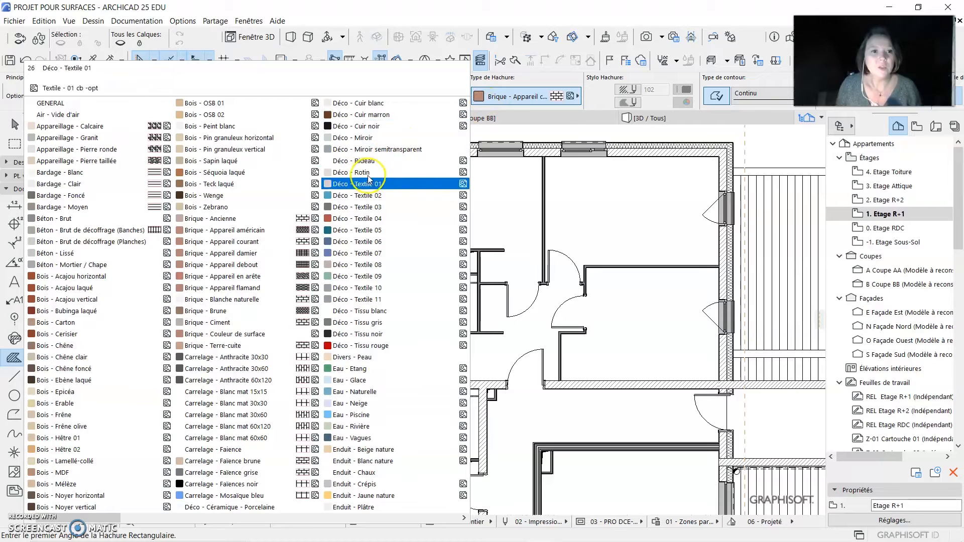
left_click(219, 242)
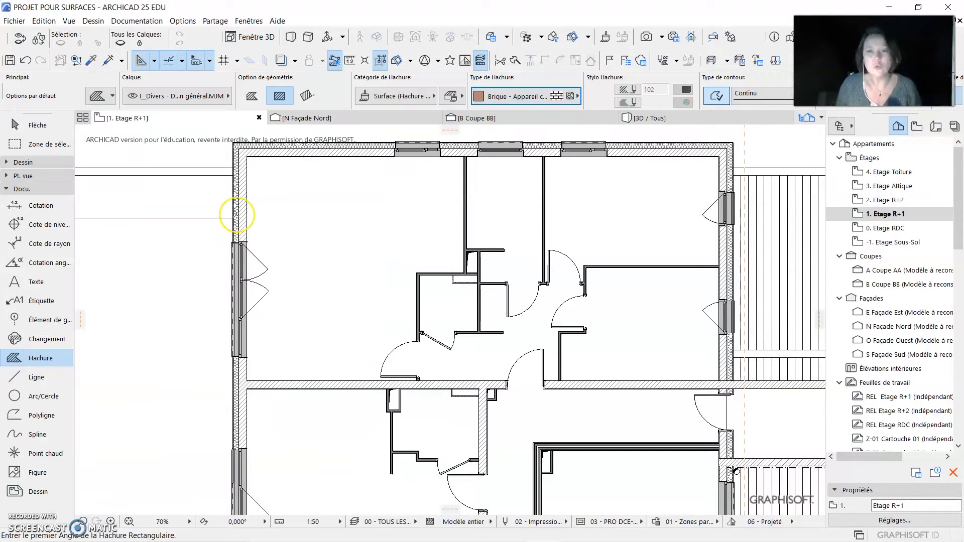
Draw a polygonal brick fill over the large northwest room of Etage R+1, following the inner wall corners.
left_click(252, 96)
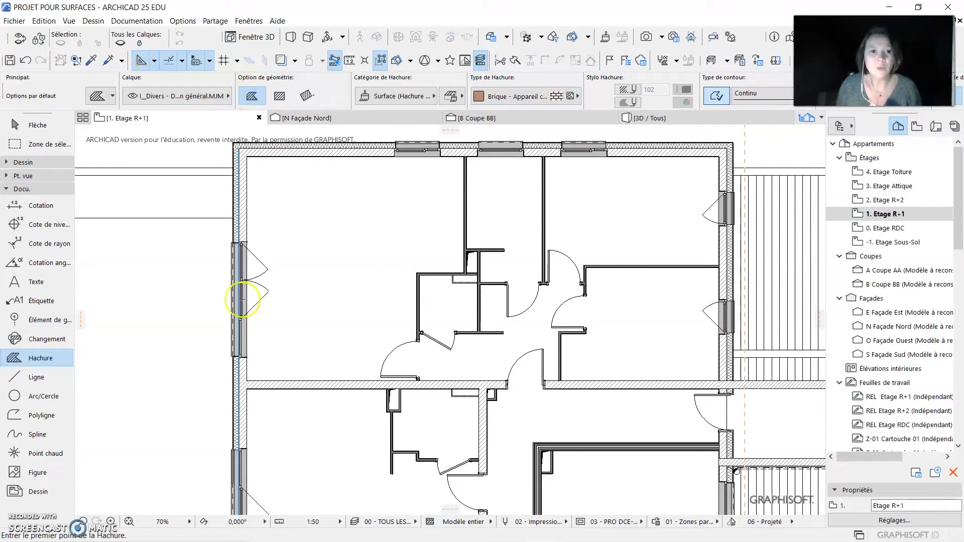
left_click(247, 380)
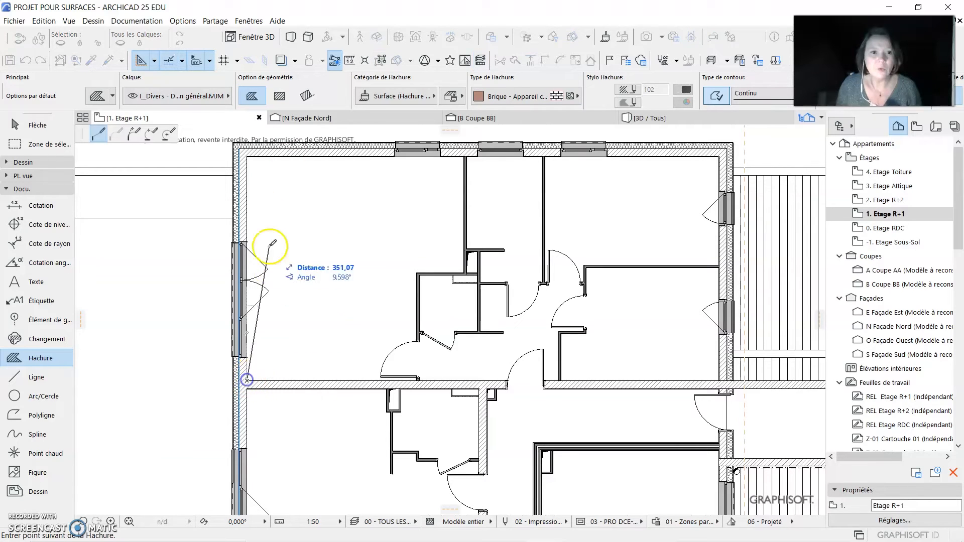
left_click(246, 156)
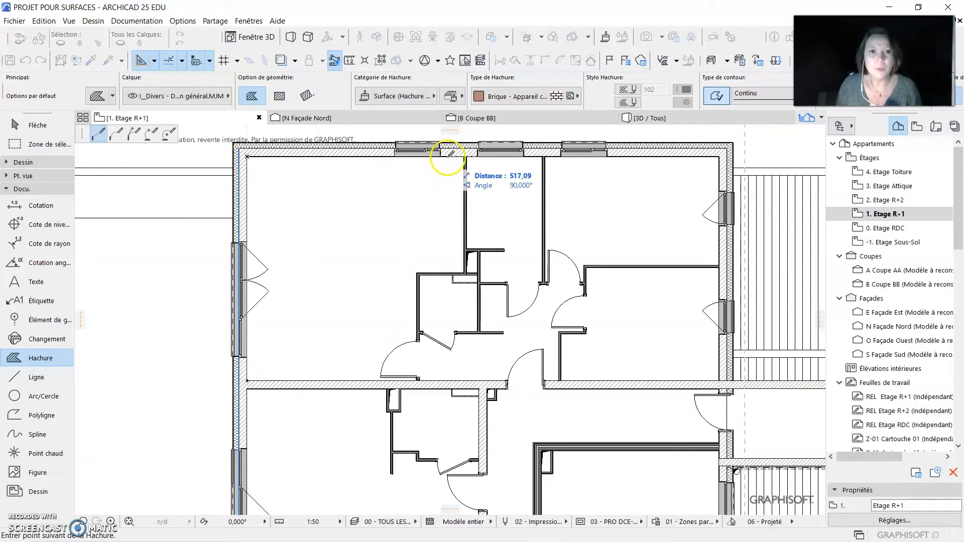
left_click(464, 157)
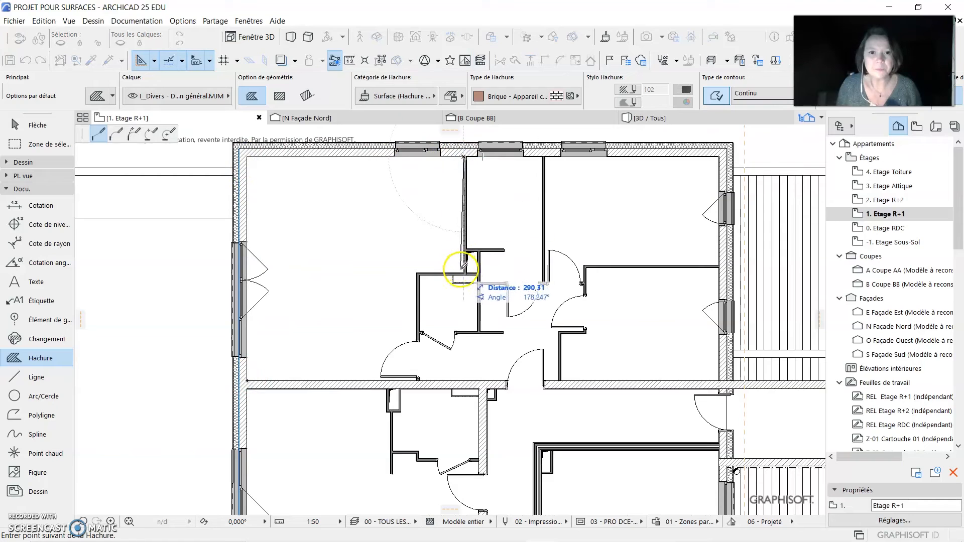
left_click(464, 273)
left_click(416, 273)
left_click(417, 379)
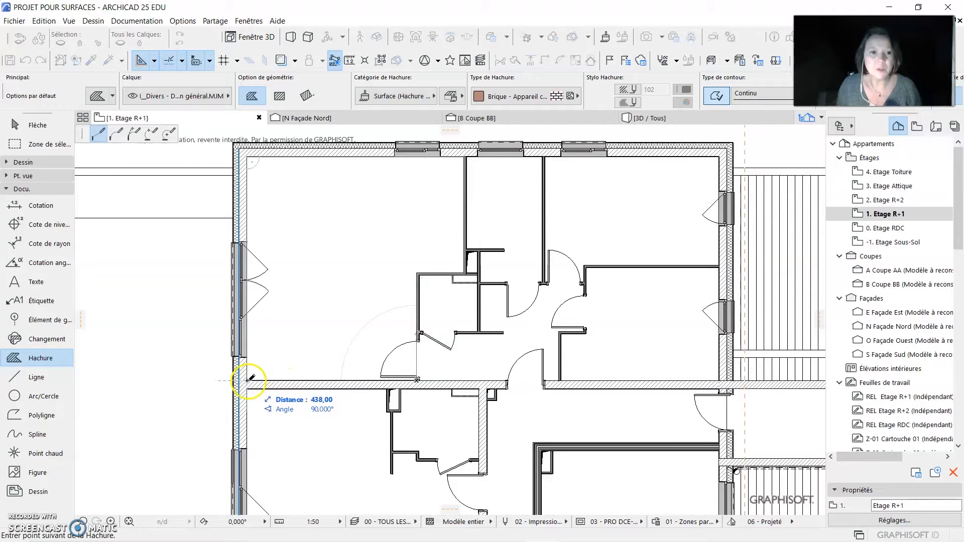
left_click(247, 381)
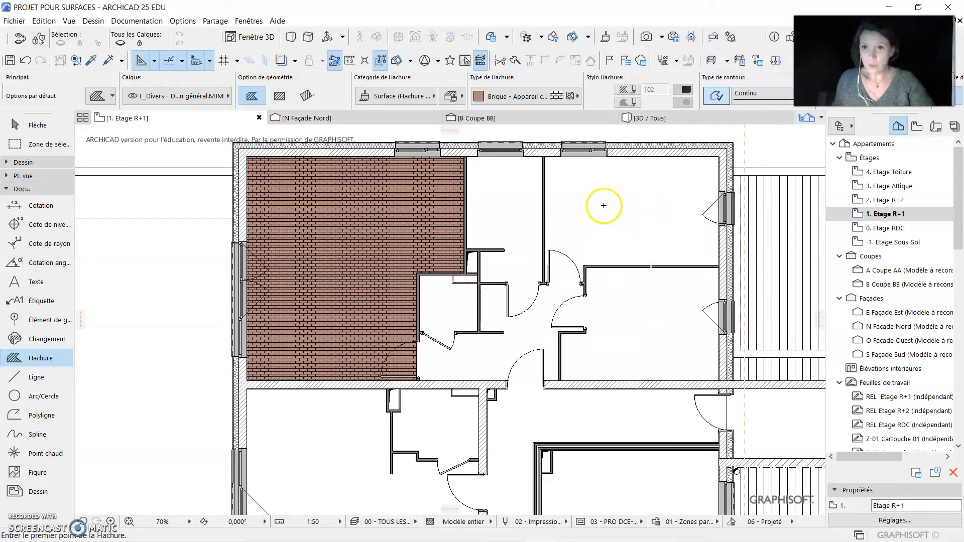
Fill the northeast room of the same apartment with the brick fill using the Magic Wand.
left_click(607, 193)
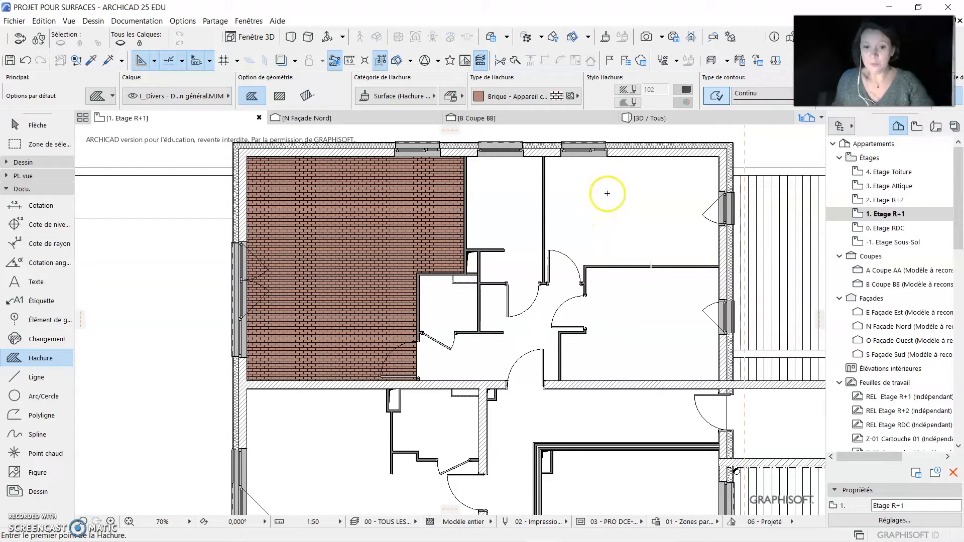
left_click_drag(591, 193, 181, 287)
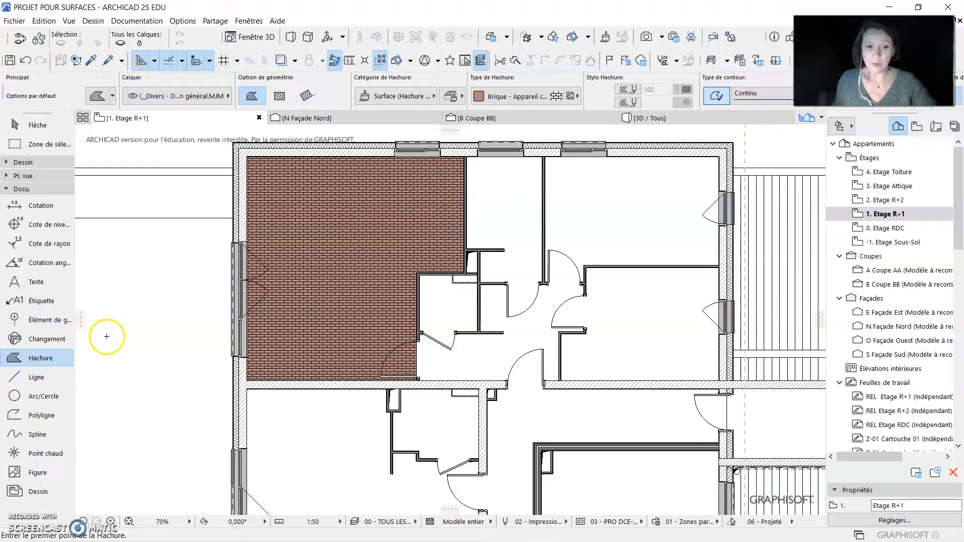
key("space")
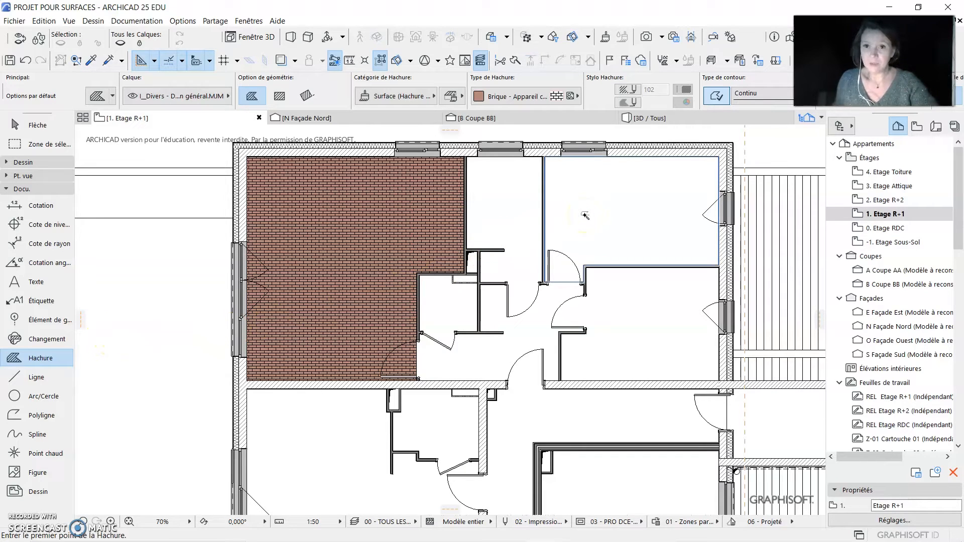
left_click(585, 216)
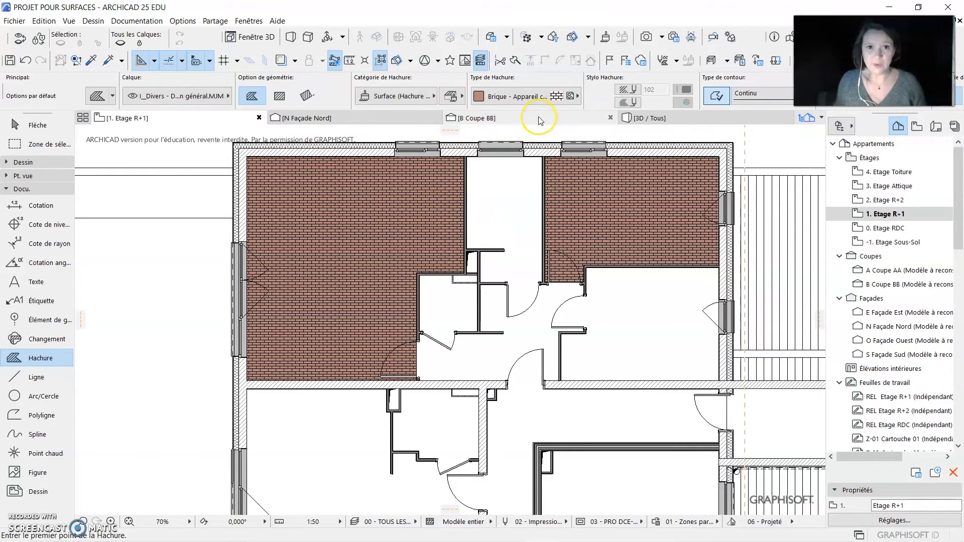
Open section B Coupe BB and choose the Surface (Hachure de recouvrement) category for the fill.
left_click(502, 118)
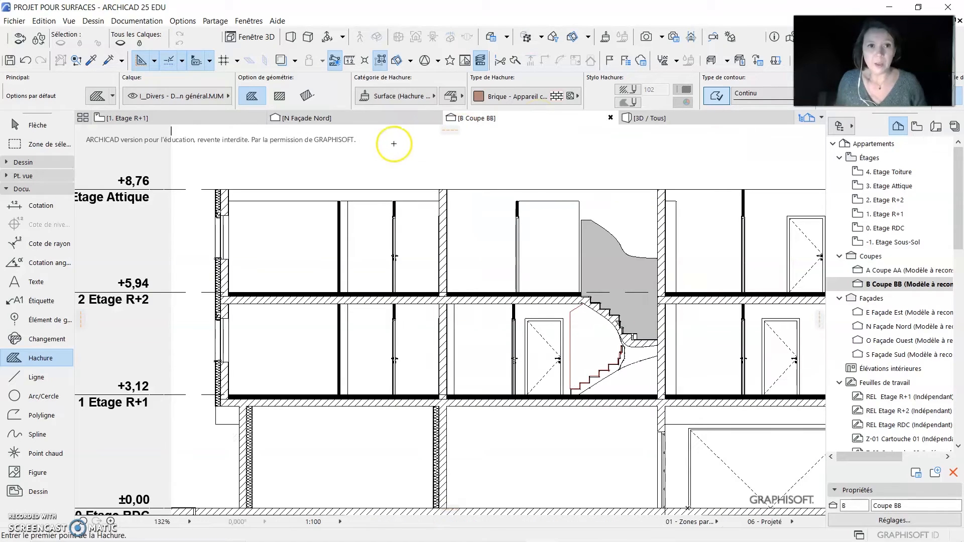
left_click(419, 99)
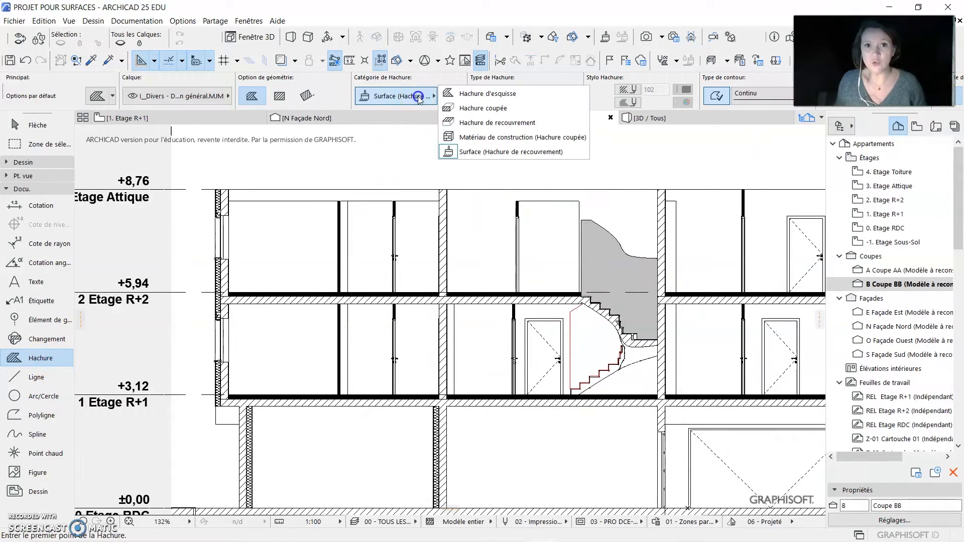
left_click(518, 152)
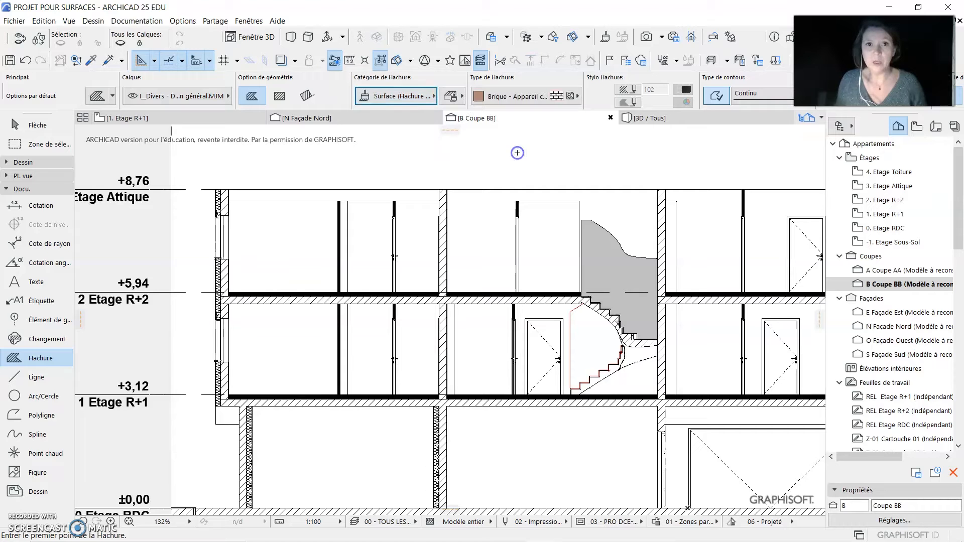
With the rectangular fill geometry, fill the leftmost Etage RDC room in the section with brick using the Magic Wand.
scroll(479, 161, "down", 2)
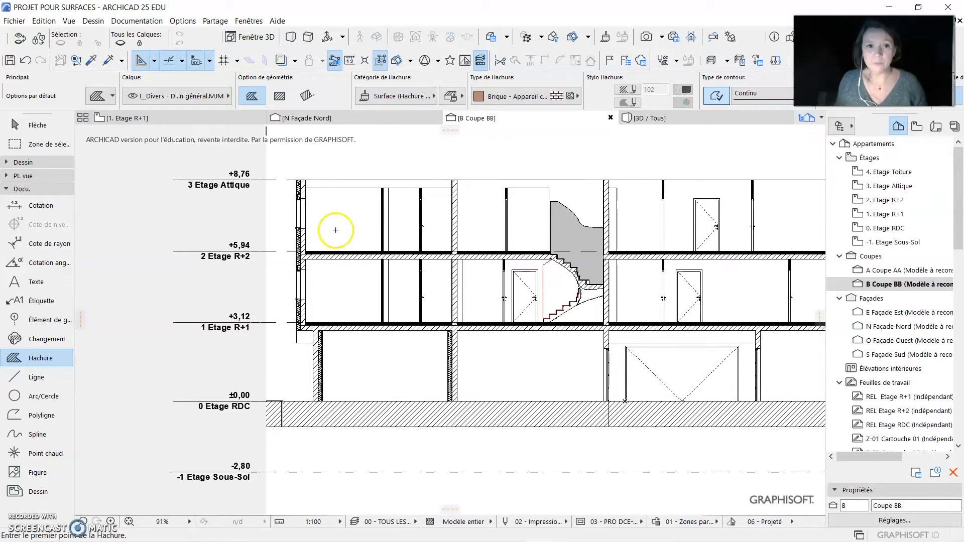
scroll(342, 344, "up", 2)
scroll(334, 344, "up", 4)
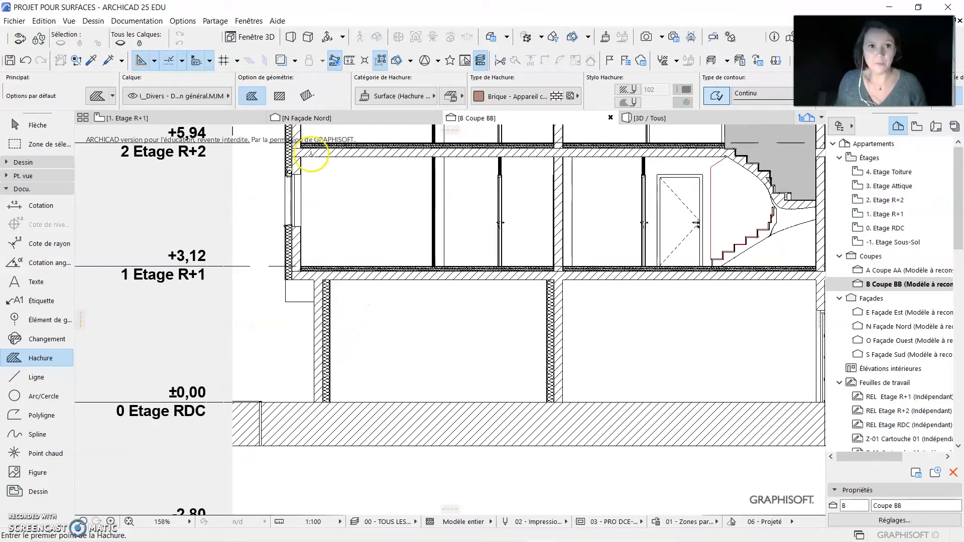
left_click(280, 96)
scroll(327, 300, "up", 6)
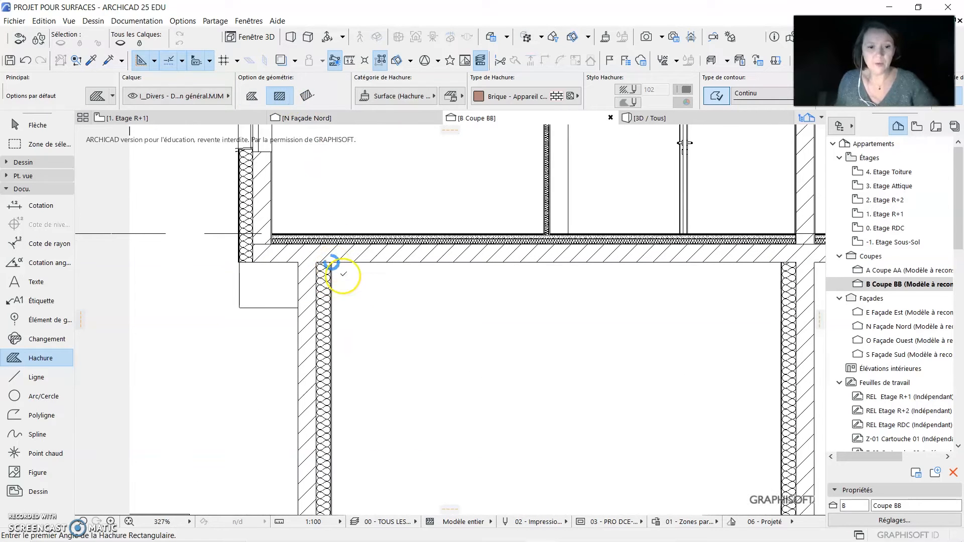
scroll(357, 287, "down", 5)
scroll(357, 288, "down", 1)
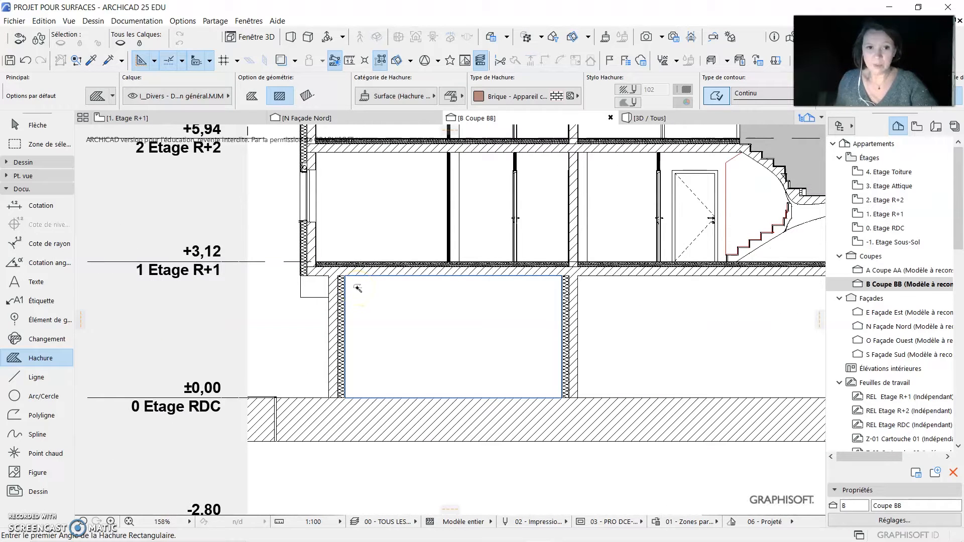
left_click(357, 289)
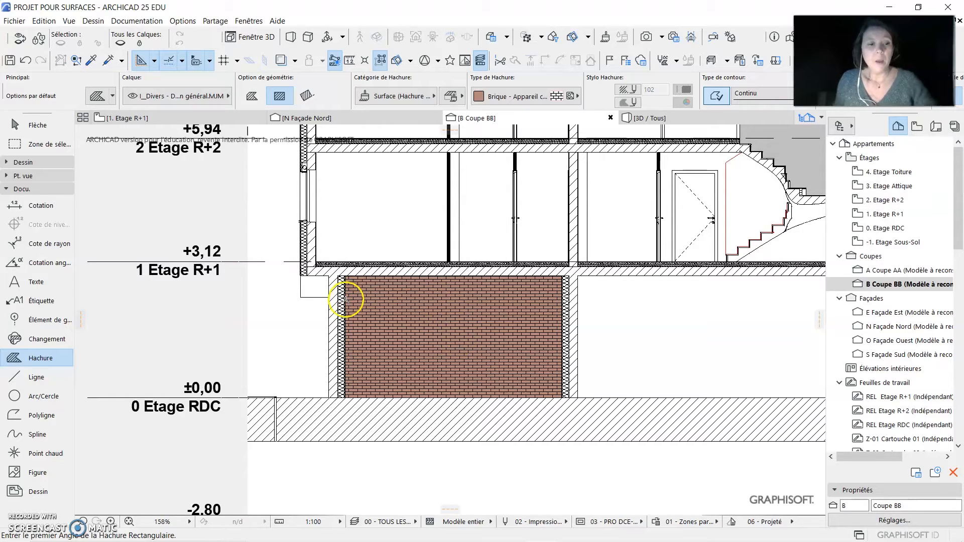
Delete the brick fill from the Etage RDC room in the section.
key("Escape")
left_click(420, 322)
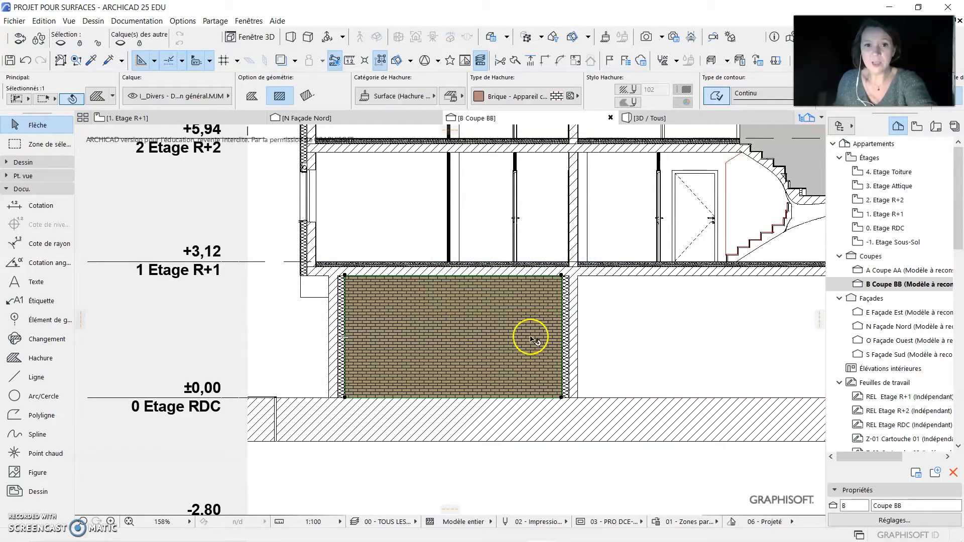
key("Delete")
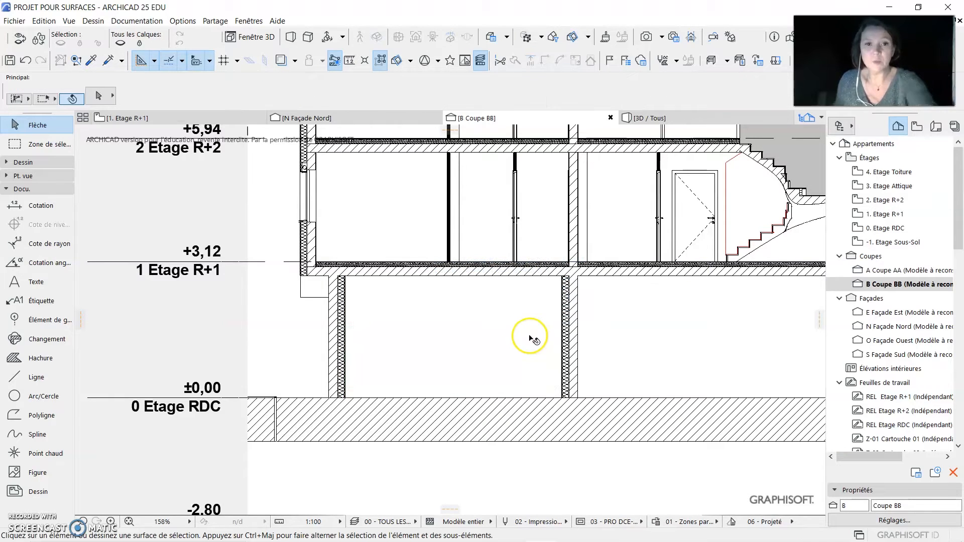
Open the options of section B Coupe BB and review the cut fill choices under the model appearance settings.
right_click(873, 288)
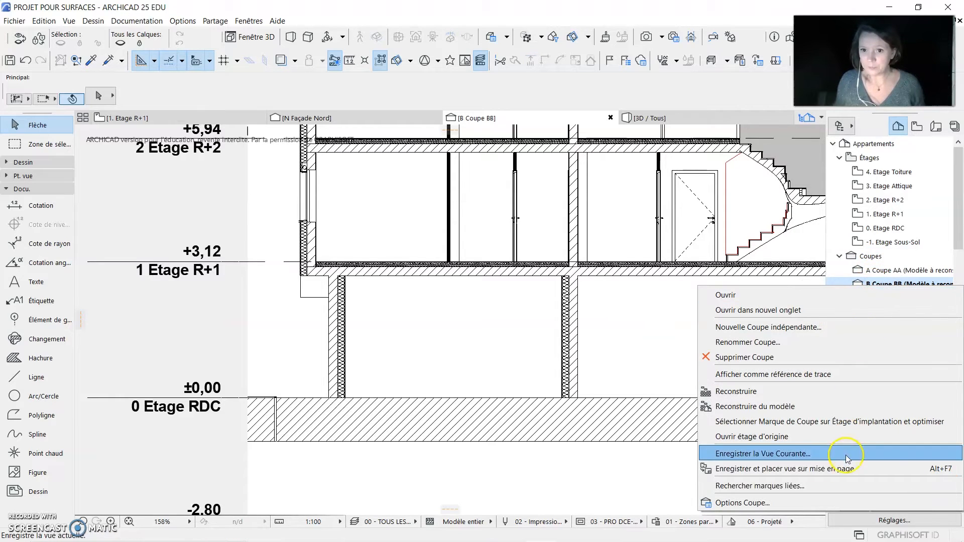
left_click(844, 504)
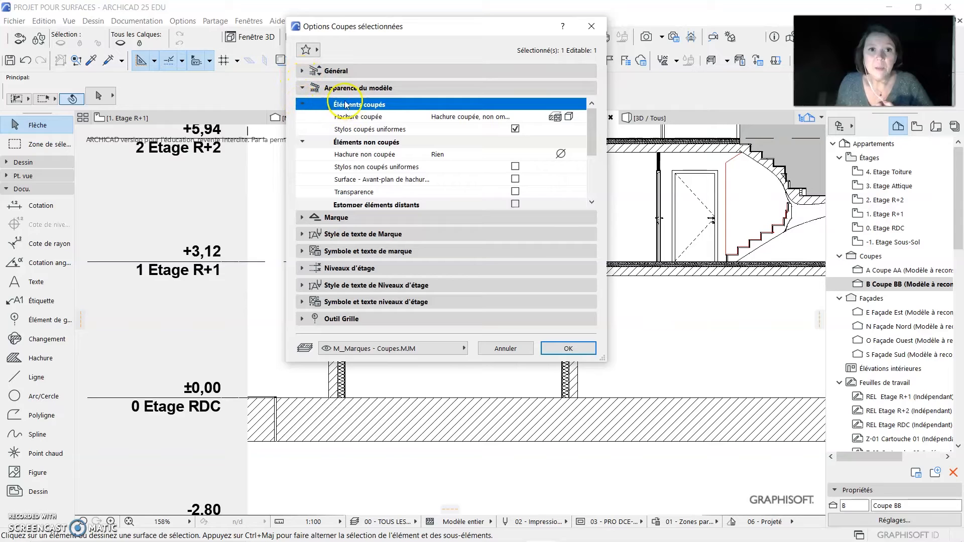
left_click(304, 89)
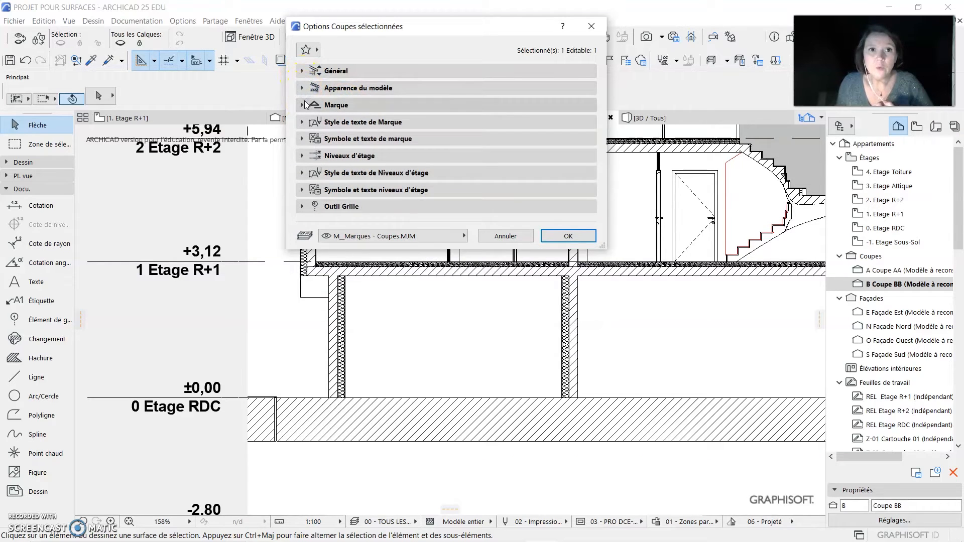
left_click(304, 88)
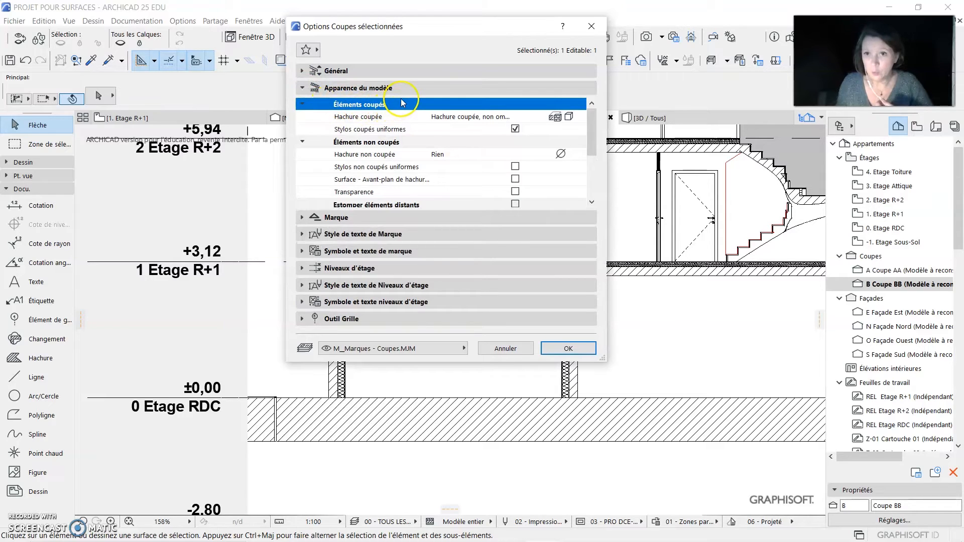
left_click(480, 115)
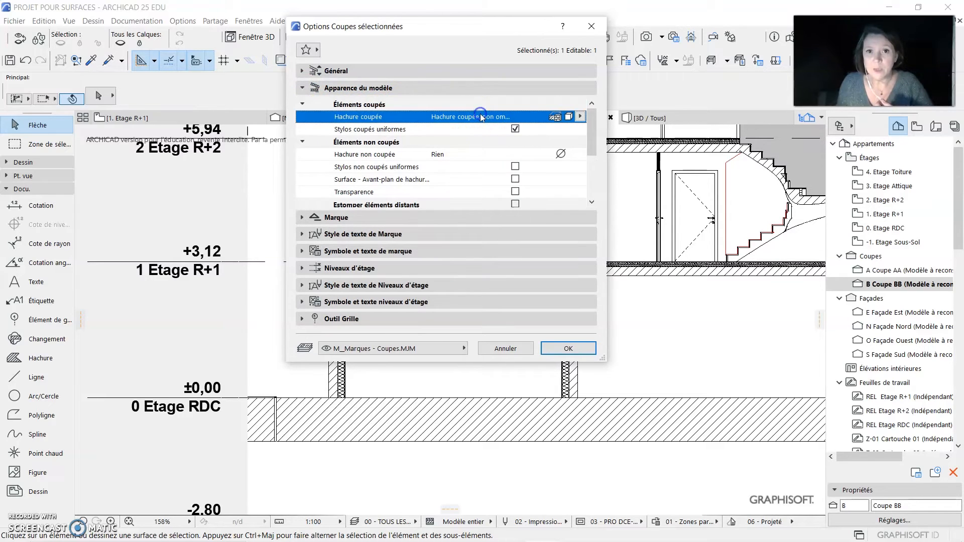
left_click(581, 117)
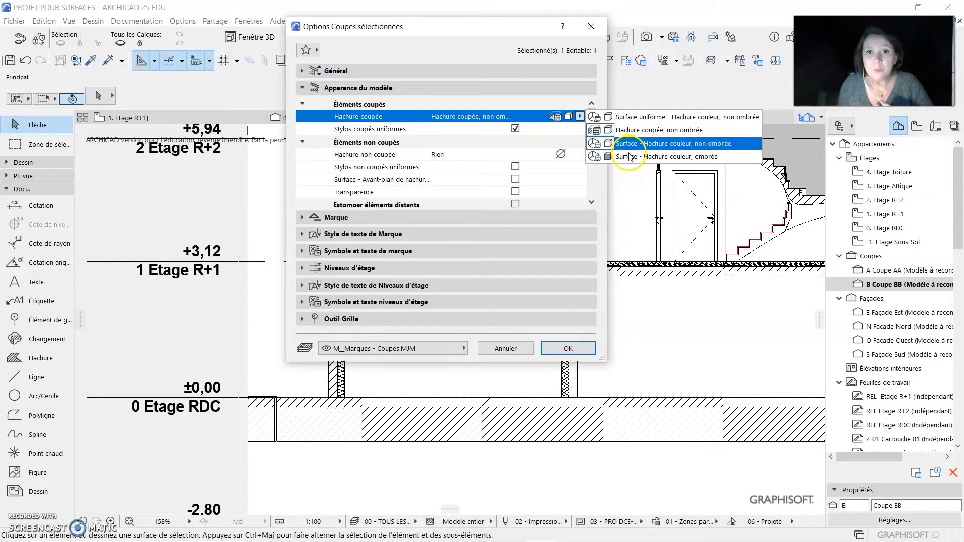
left_click(652, 123)
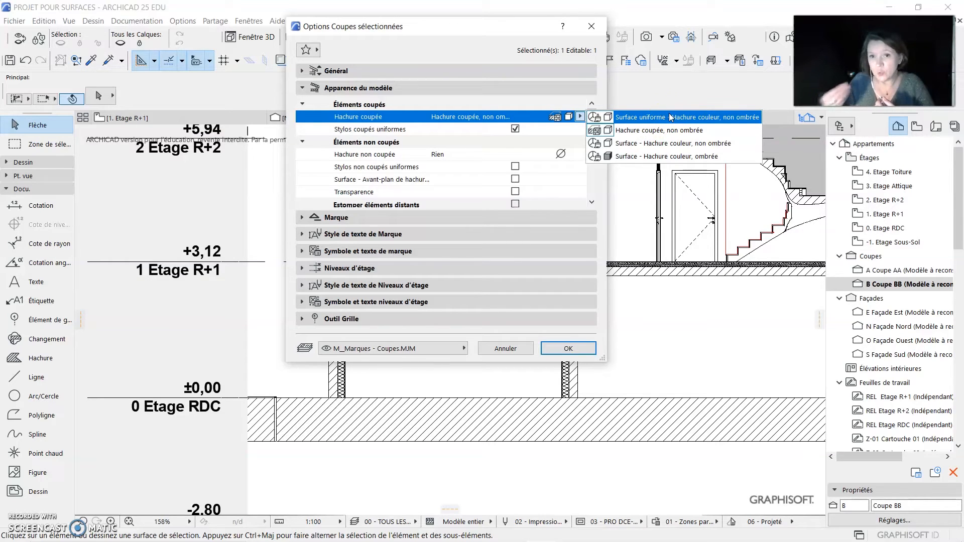
left_click(684, 131)
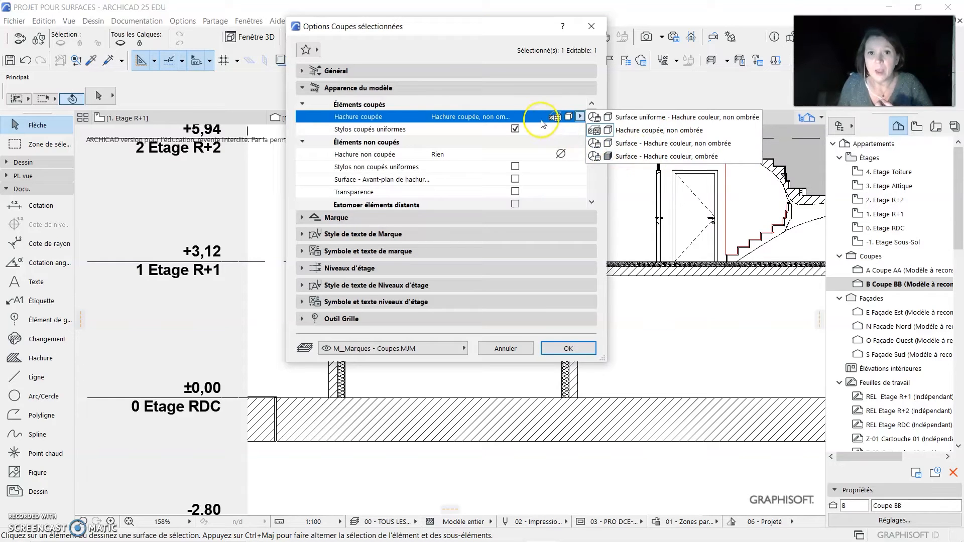
Set the section's uncut element fill (Hachure non coupée) to Surface - Hachure texture, ombrée and apply the options.
mouse_move(497, 28)
left_mouse_down()
mouse_move(351, 22)
mouse_move(231, 39)
left_mouse_up()
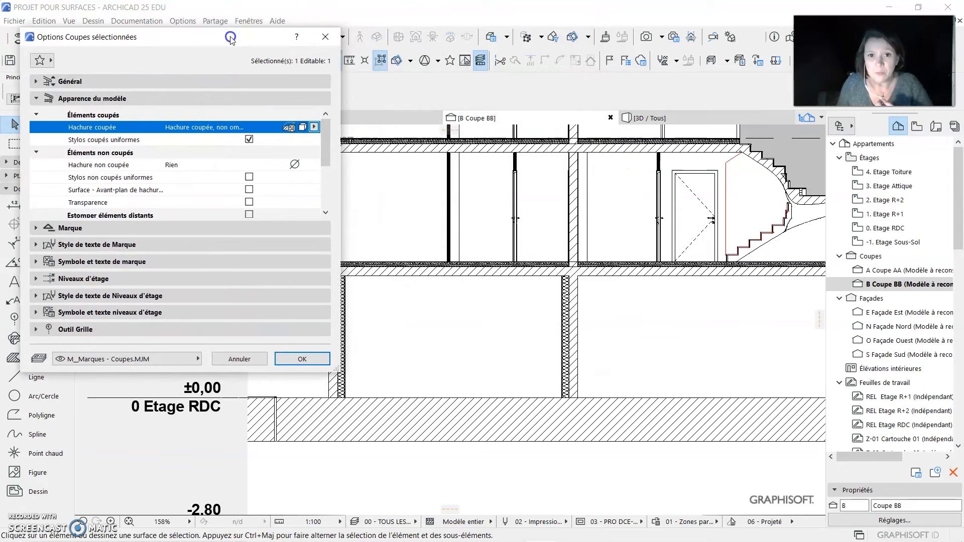
left_click(196, 165)
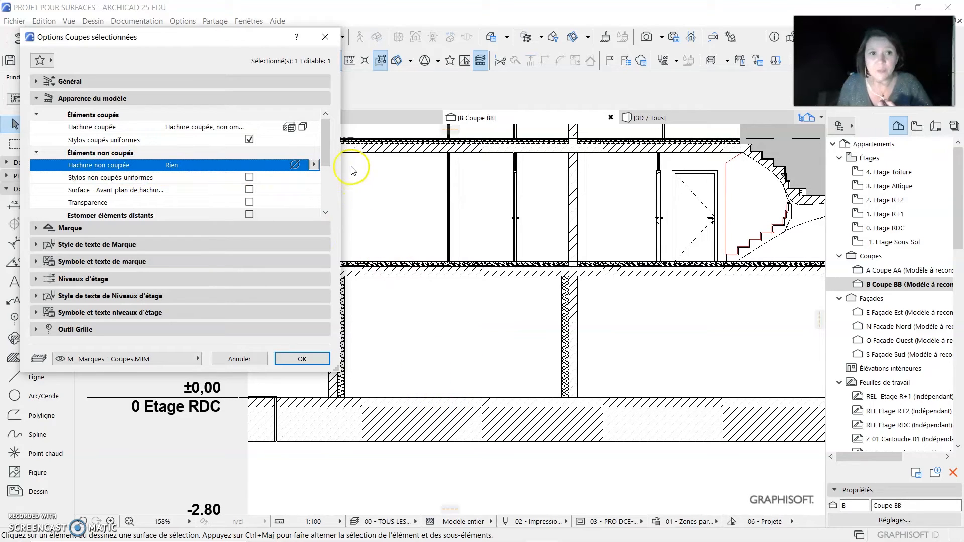
left_click(314, 166)
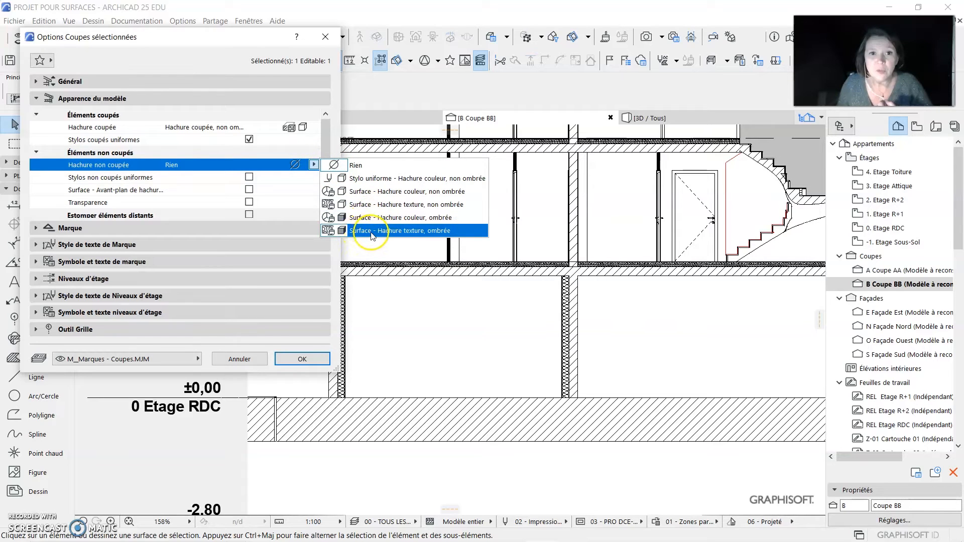
left_click(426, 232)
left_click(324, 360)
left_click(314, 360)
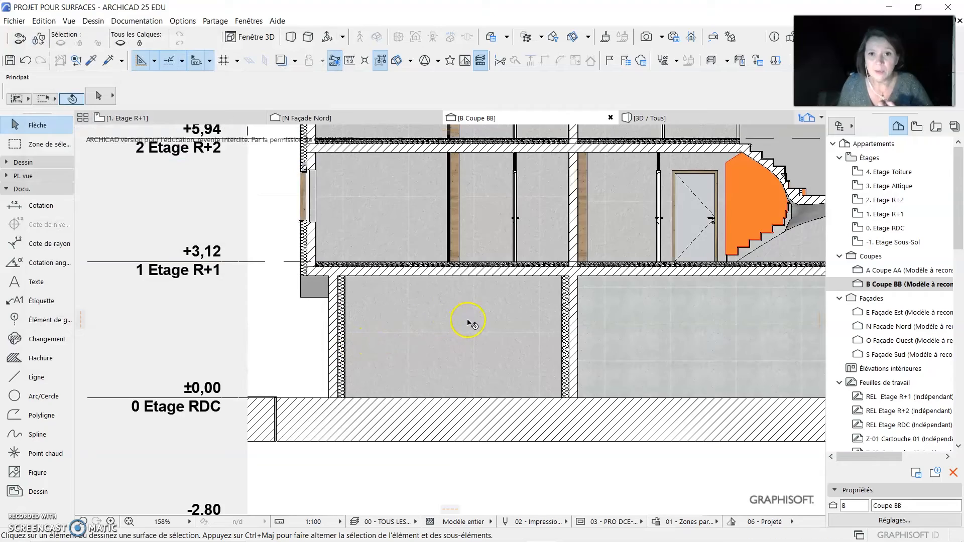
Examine the textured and shaded walls, doors and staircase across the floors of section B Coupe BB.
middle_click_drag(491, 334, 366, 429)
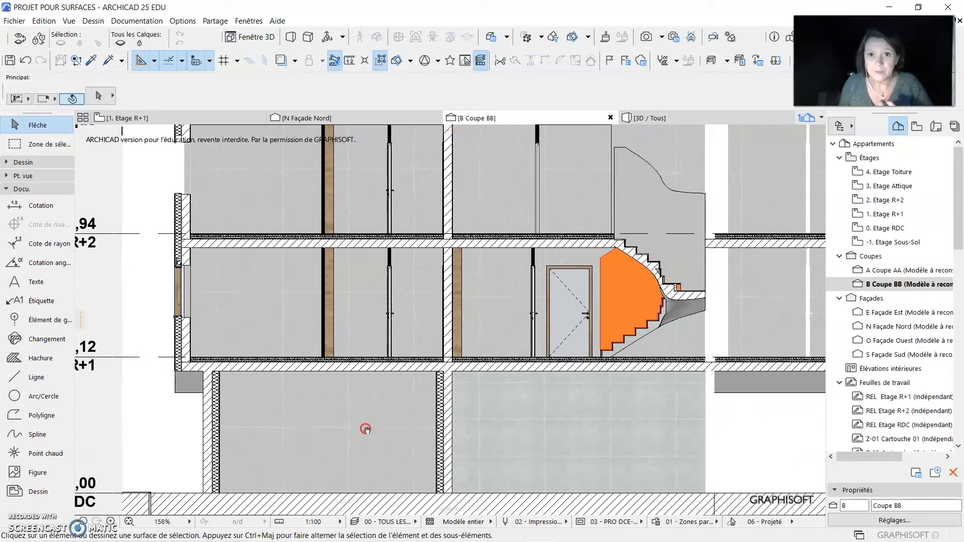
mouse_move(397, 263)
middle_mouse_down()
mouse_move(426, 290)
mouse_move(316, 229)
mouse_move(281, 227)
mouse_move(277, 216)
middle_mouse_up()
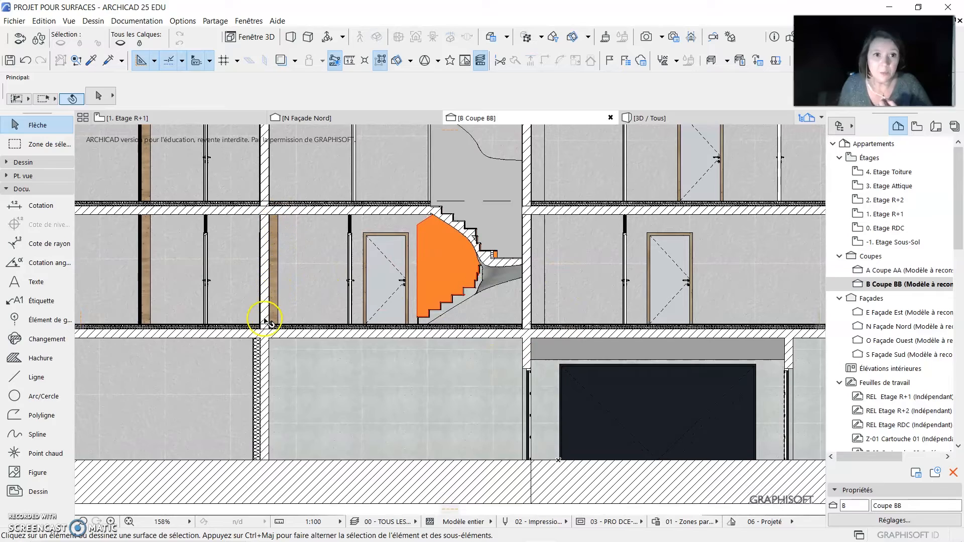
scroll(375, 236, "up", 5)
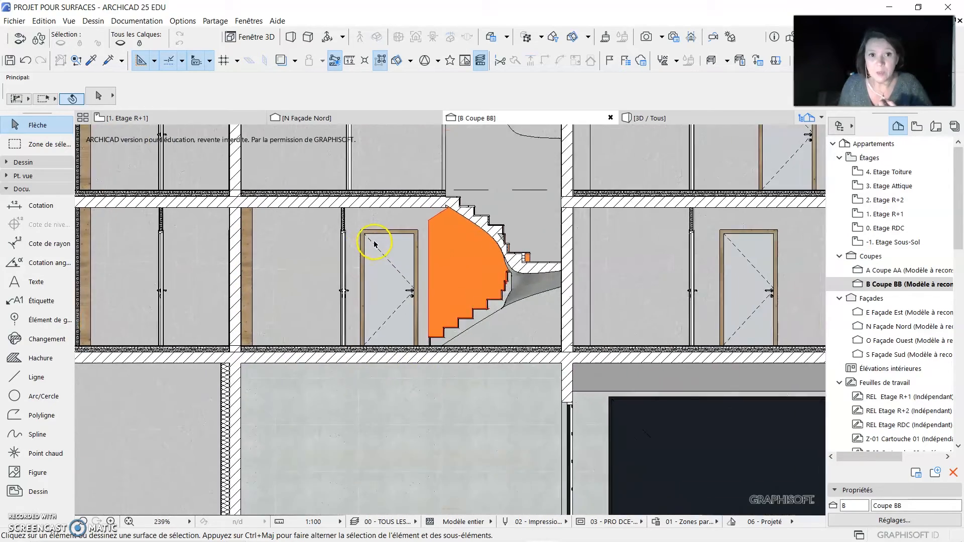
scroll(375, 226, "up", 1)
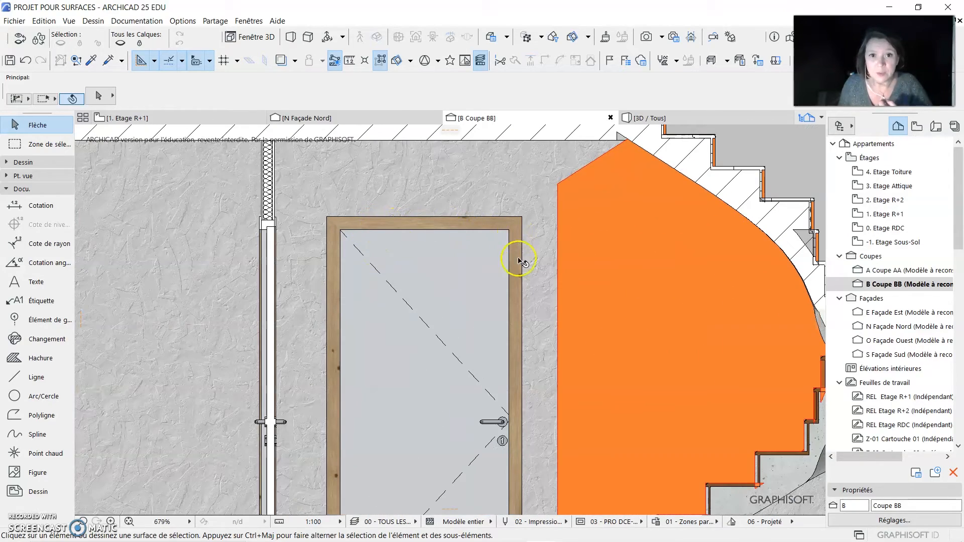
scroll(516, 304, "down", 4)
middle_click_drag(583, 230, 515, 140)
middle_click_drag(577, 362, 327, 441)
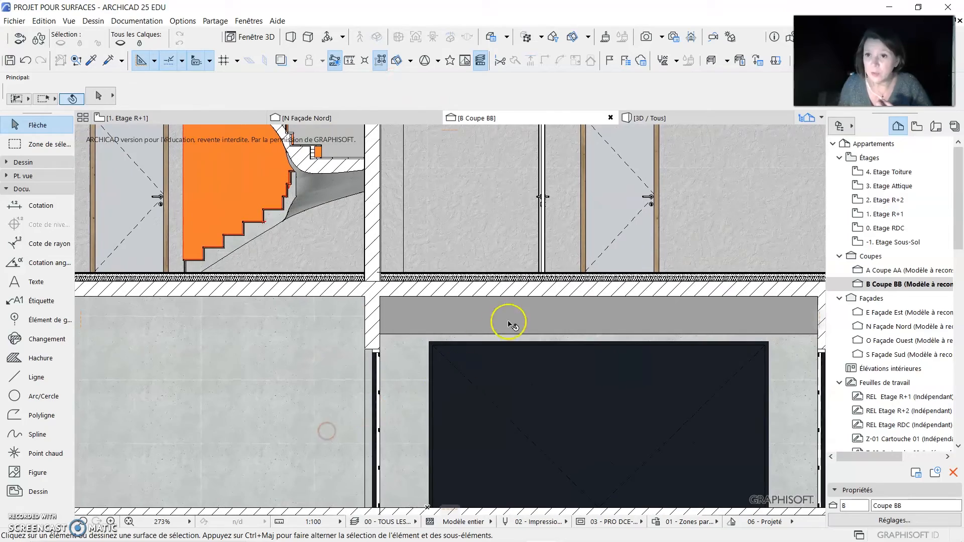
middle_click_drag(624, 291, 485, 411)
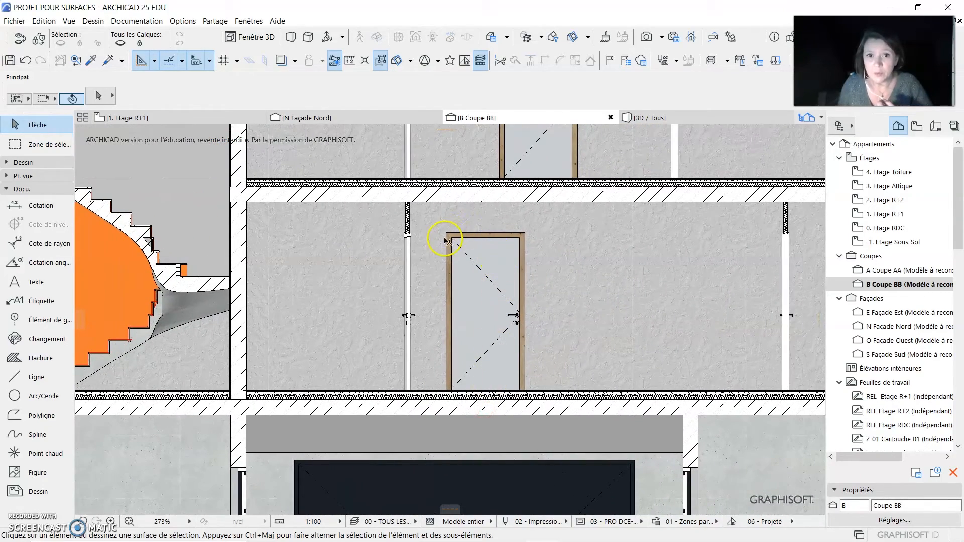
left_click(525, 371)
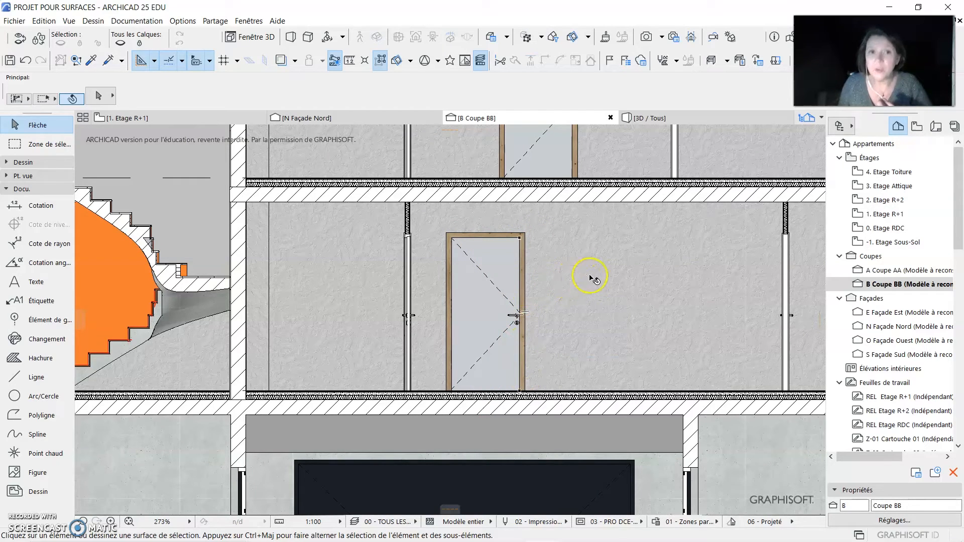
Switch to the N Façade Nord elevation and open the model appearance settings in its options.
left_click(393, 118)
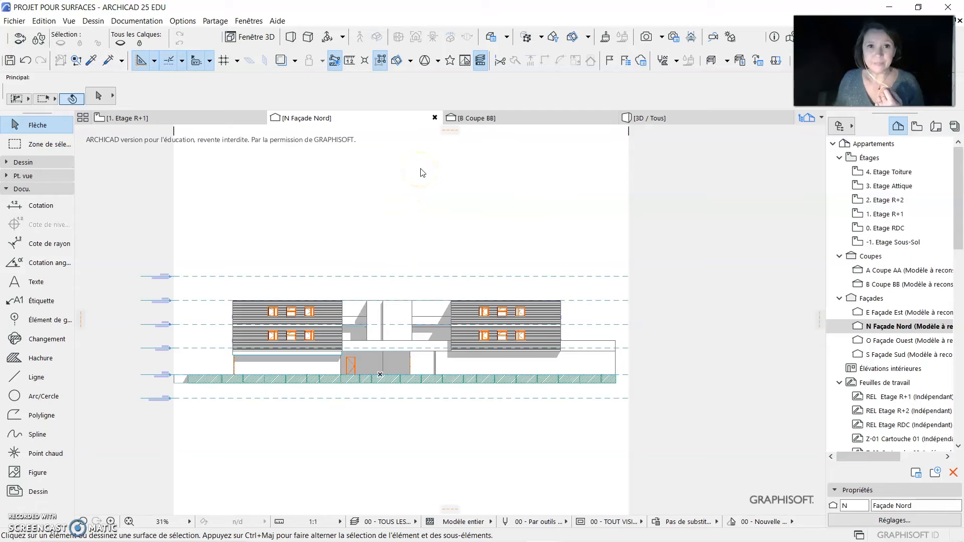
scroll(351, 322, "up", 3)
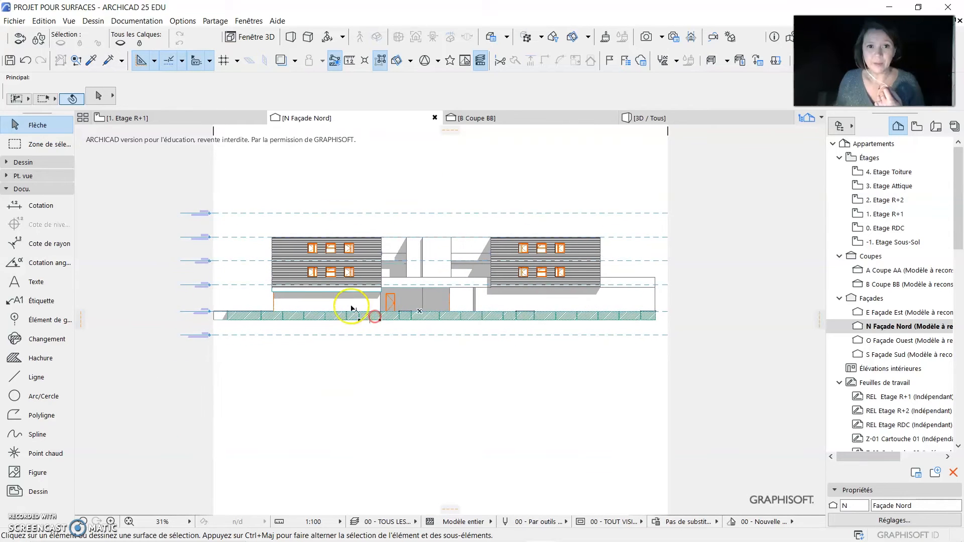
scroll(352, 294, "up", 1)
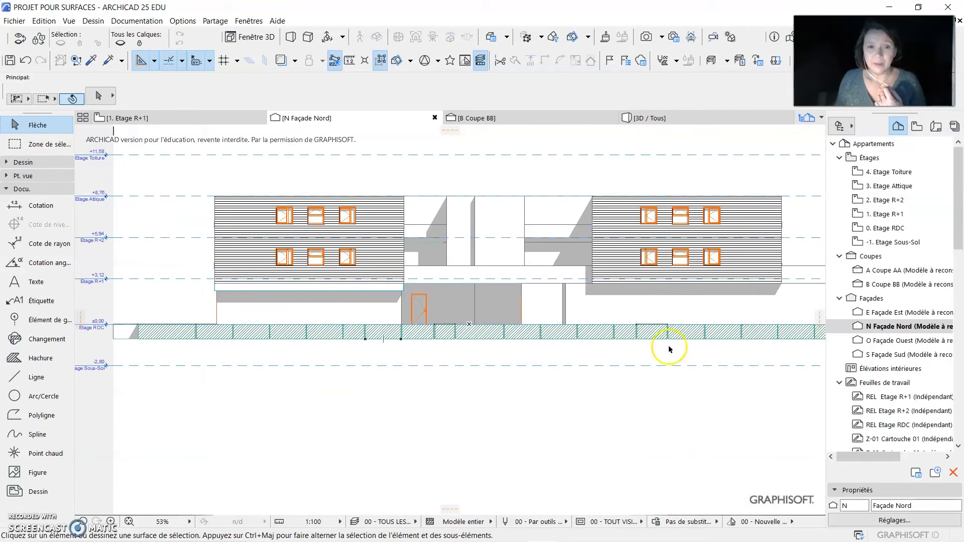
right_click(871, 331)
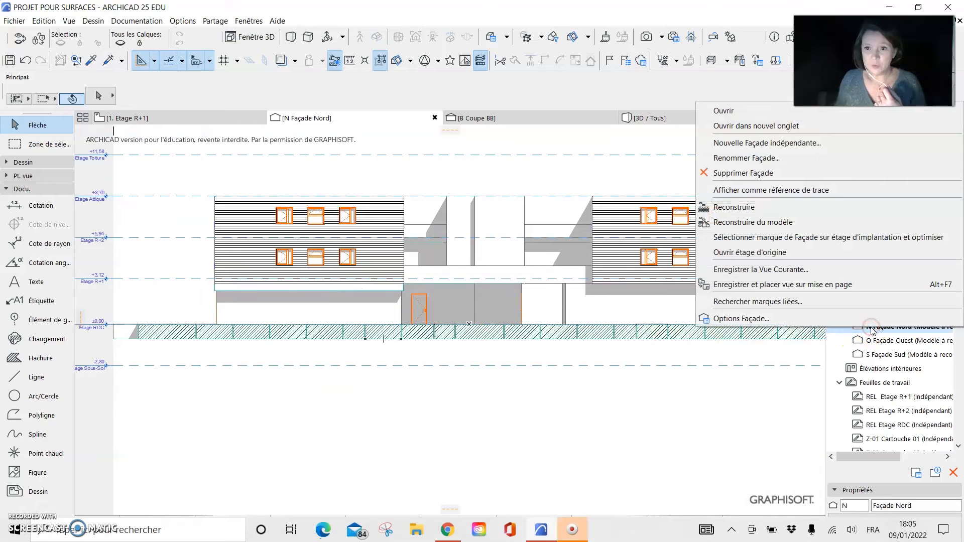
left_click(758, 320)
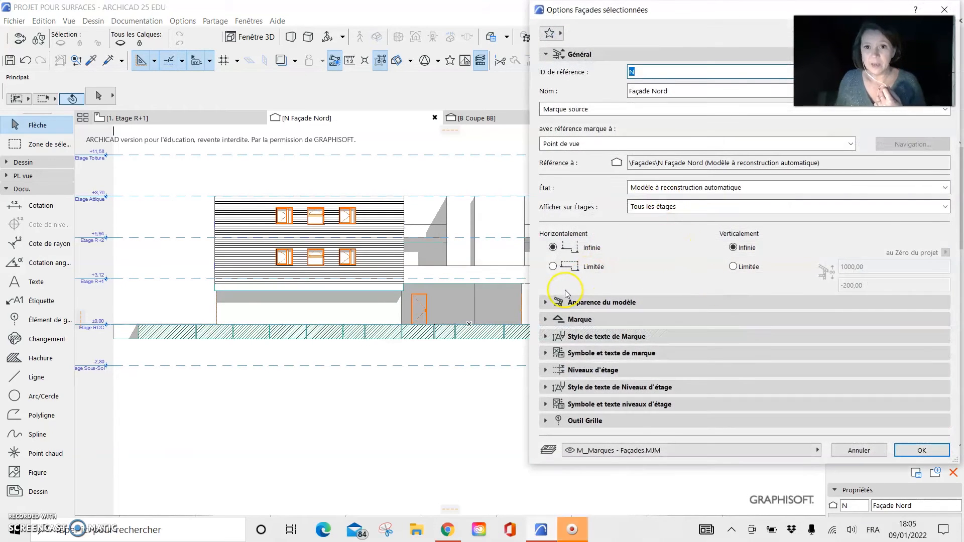
left_click(544, 304)
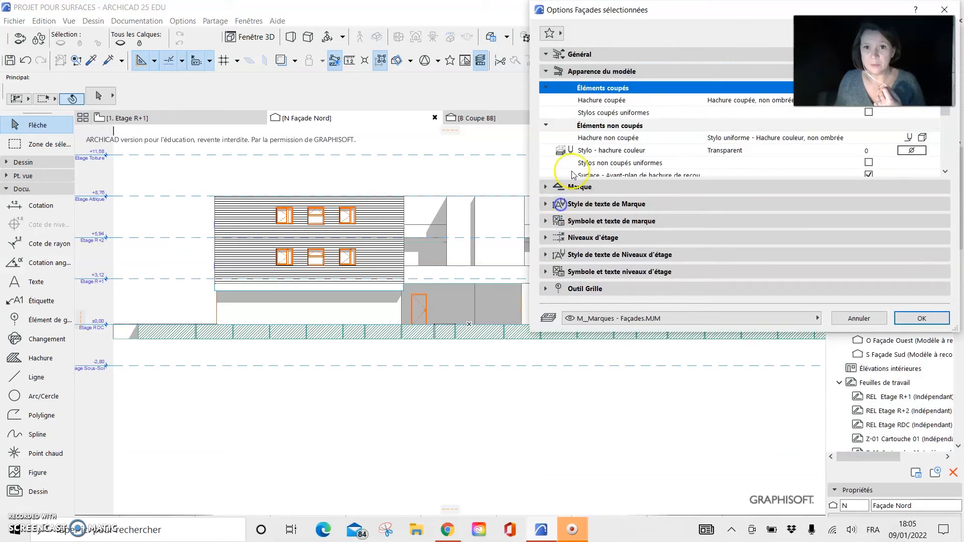
left_click_drag(630, 10, 331, 48)
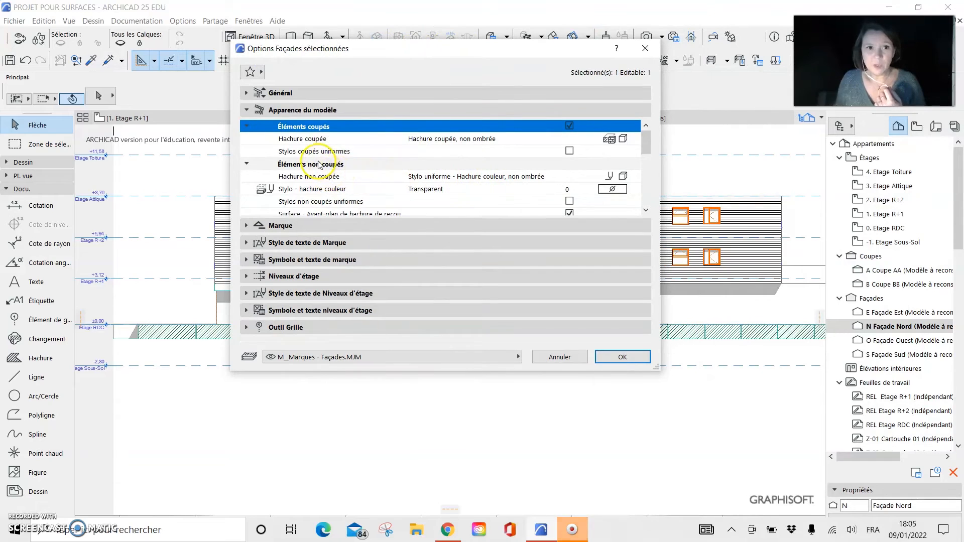
Set the north elevation's uncut element fill (Hachure non coupée) to Surface - Hachure texture, ombrée and apply the options.
left_click(536, 177)
left_click(635, 177)
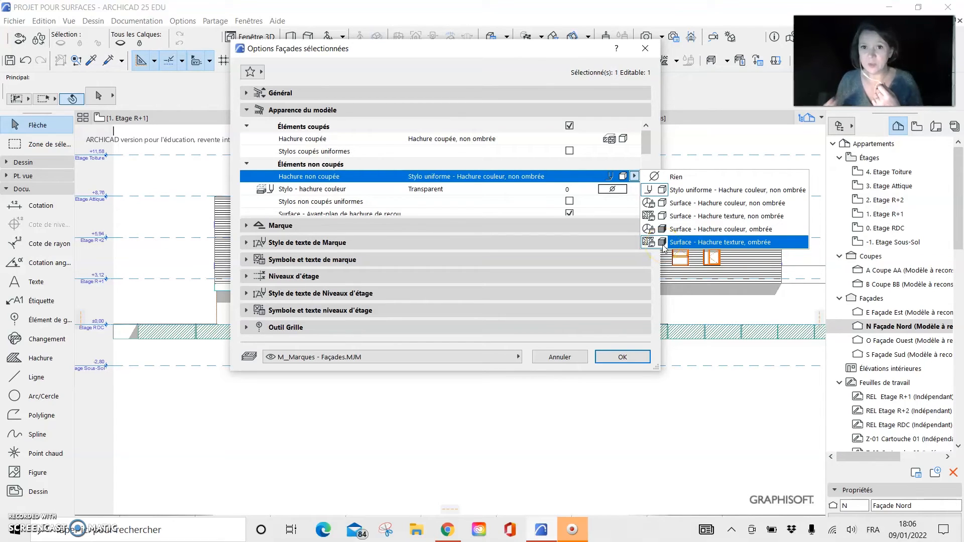
left_click(757, 242)
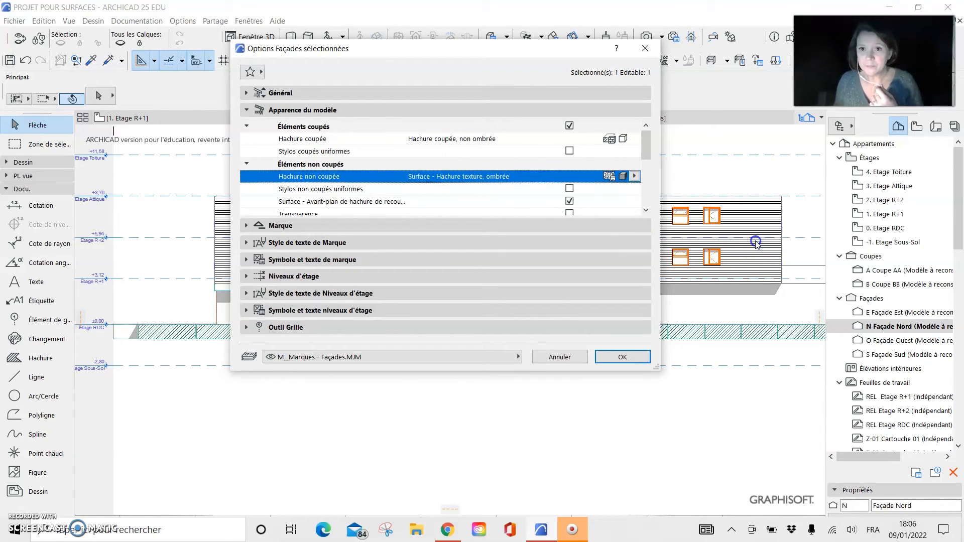
left_click(623, 358)
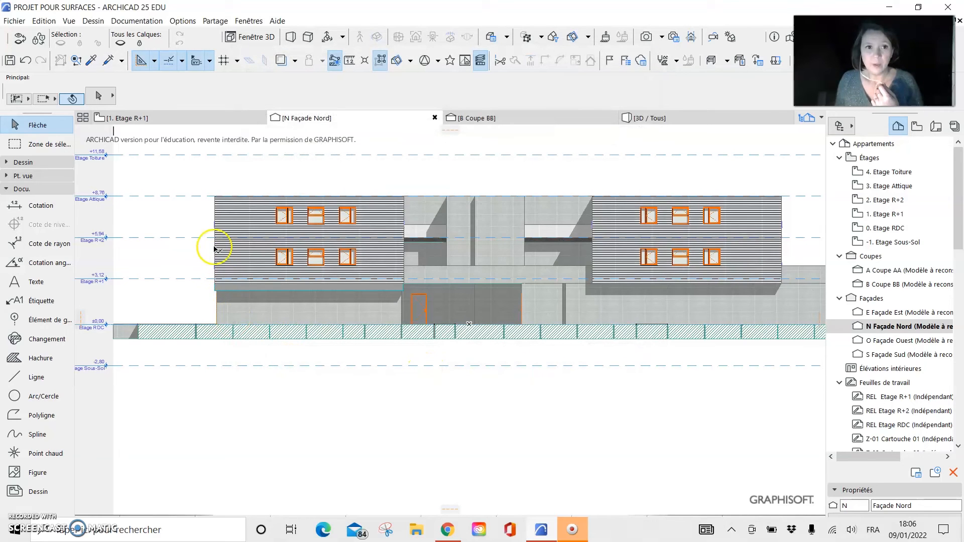
Inspect the textures and shadows on the north elevation's cladding, windows and concrete walls up close.
scroll(215, 237, "up", 3)
scroll(750, 215, "up", 1)
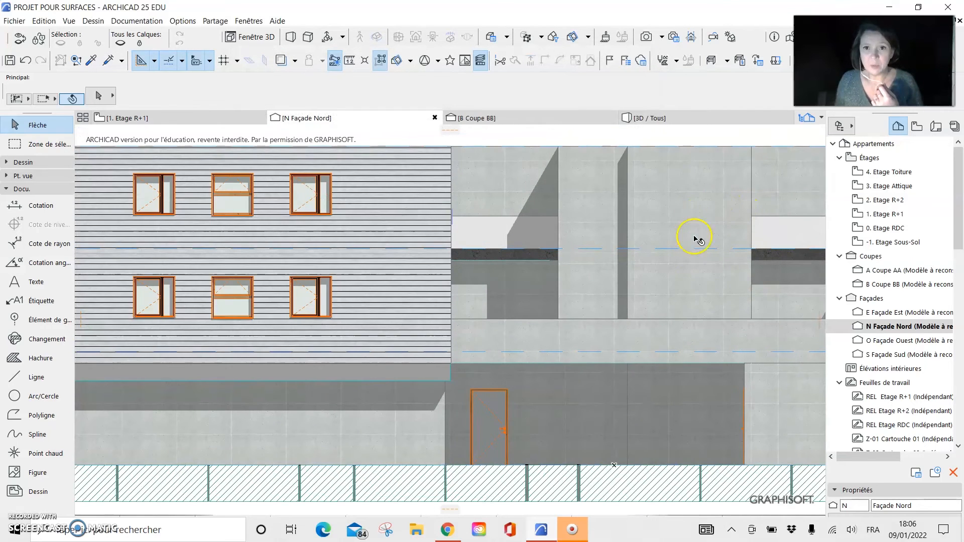
scroll(674, 280, "down", 3)
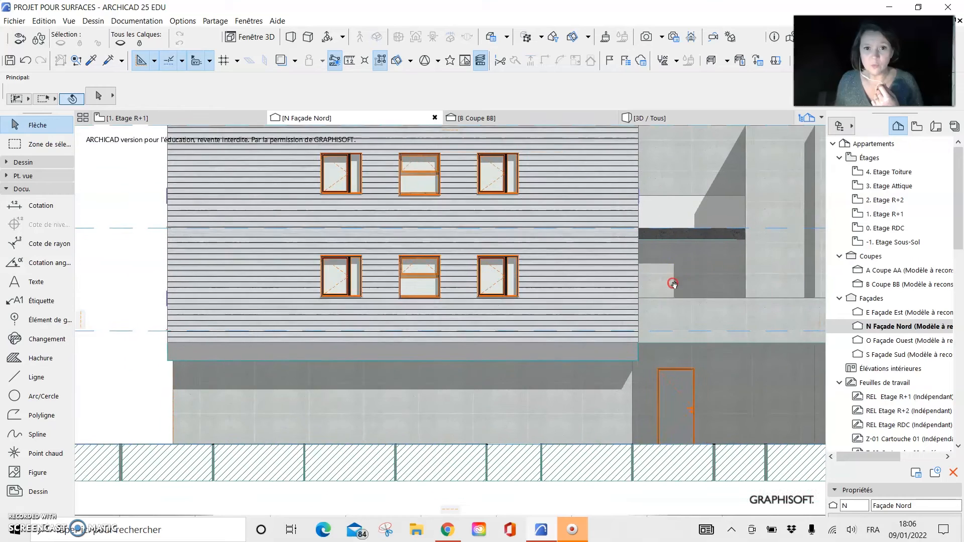
scroll(680, 276, "up", 3)
scroll(347, 226, "up", 3)
scroll(346, 216, "up", 1)
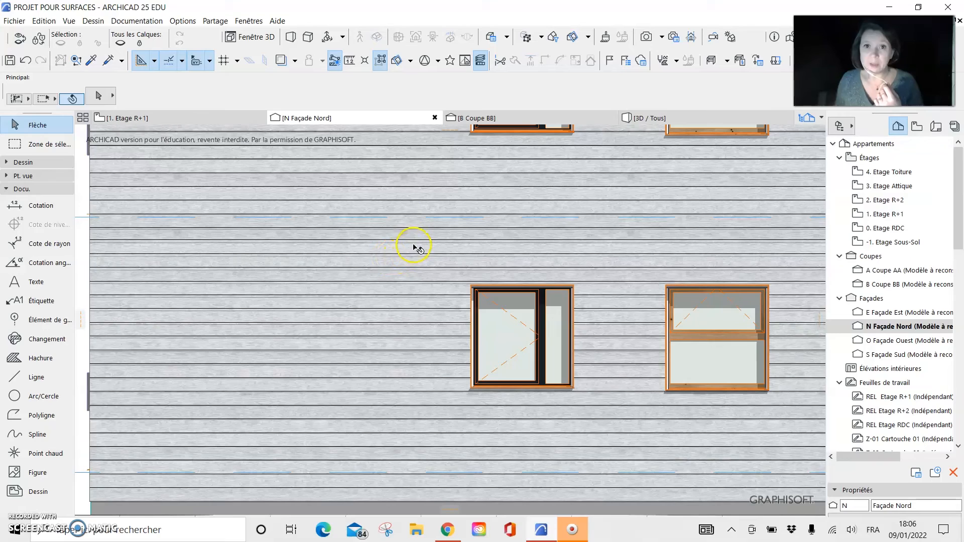
middle_click_drag(416, 246, 377, 366)
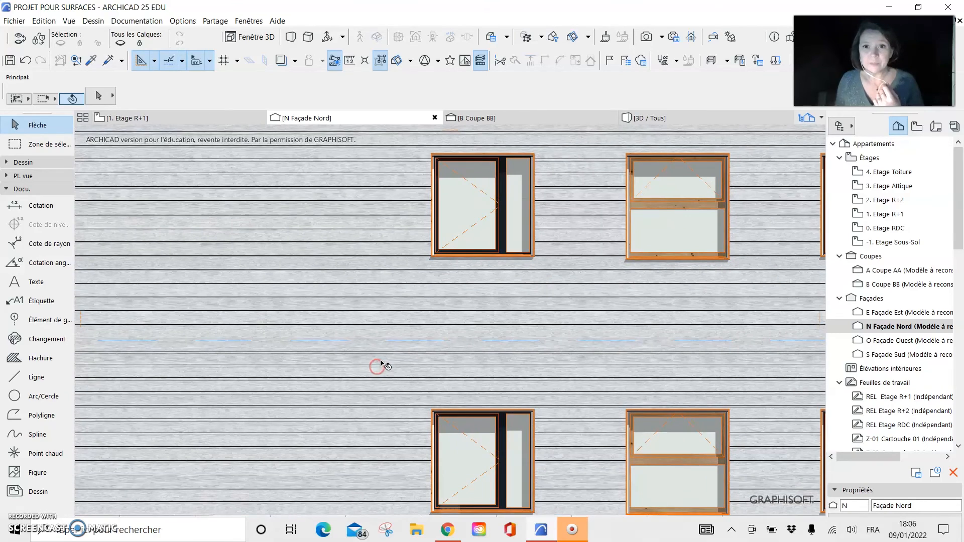
scroll(385, 351, "down", 3)
middle_click_drag(553, 351, 452, 294)
scroll(452, 294, "down", 2)
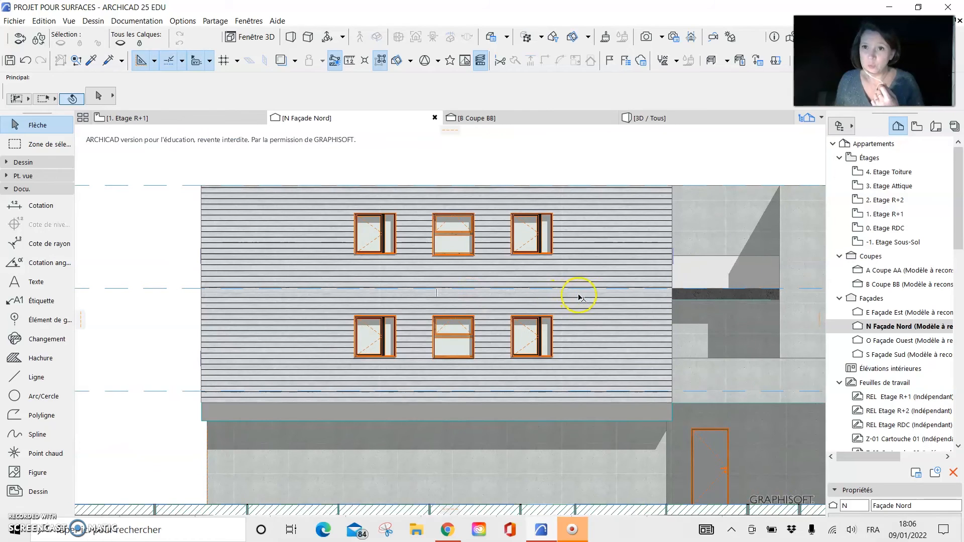
middle_click_drag(613, 299, 476, 269)
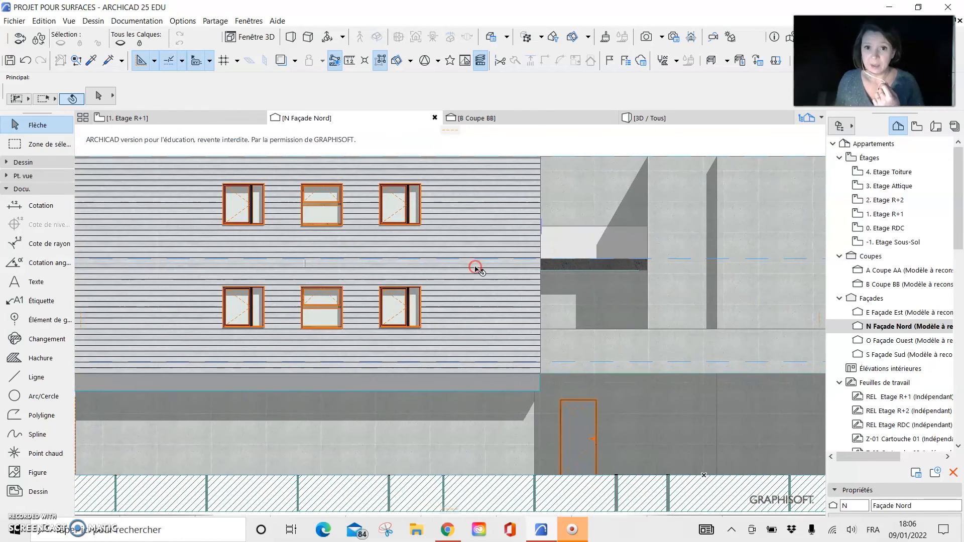
Review the full north elevation, examining the cladding, concrete walls and cast shadows across both wings and the central recessed part.
scroll(479, 272, "down", 2)
scroll(554, 308, "down", 2)
middle_click_drag(642, 327, 497, 324)
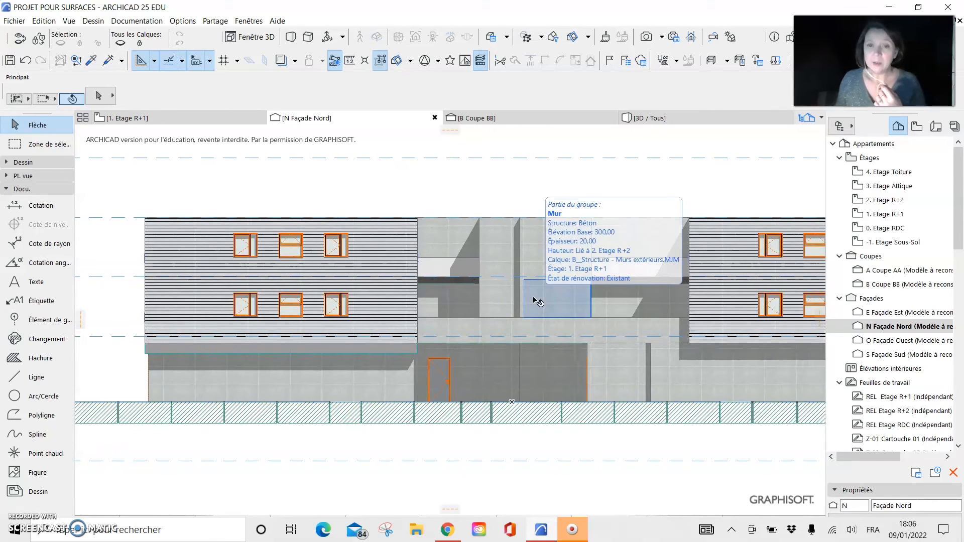
middle_click_drag(696, 278, 602, 255)
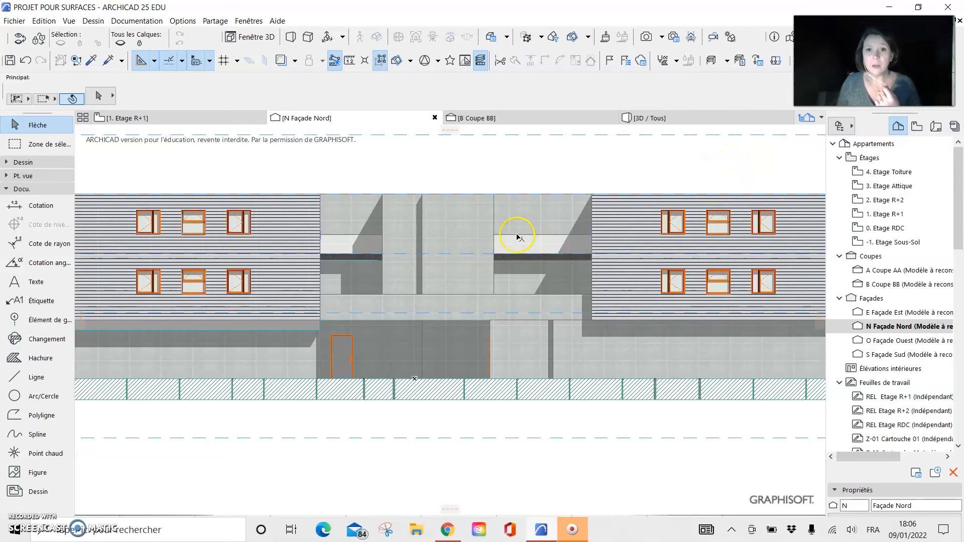
scroll(517, 236, "down", 2)
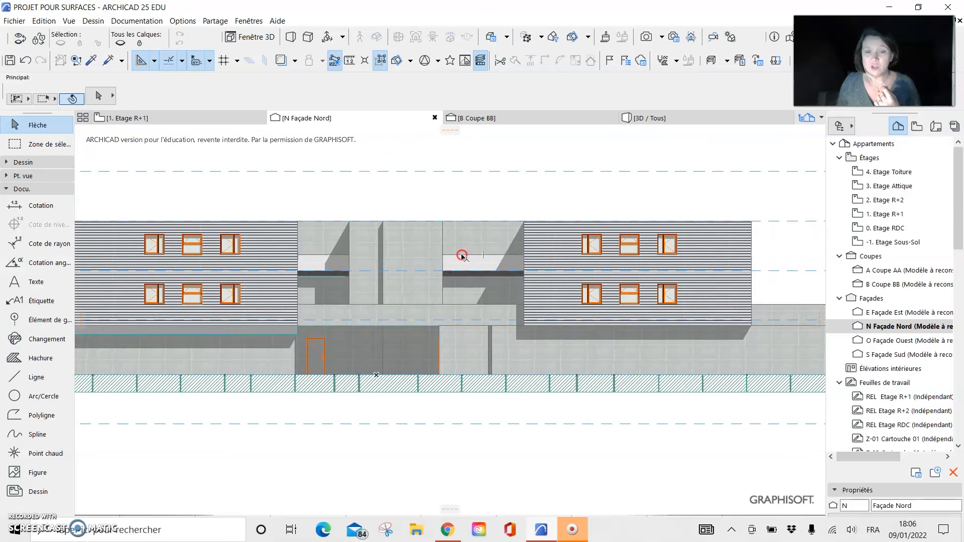
mouse_move(492, 221)
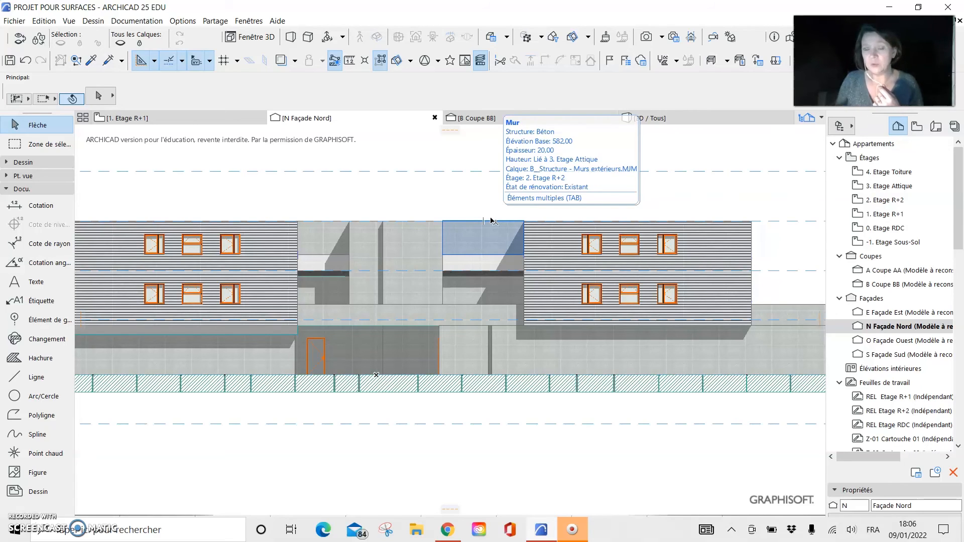
middle_click_drag(655, 420, 629, 432)
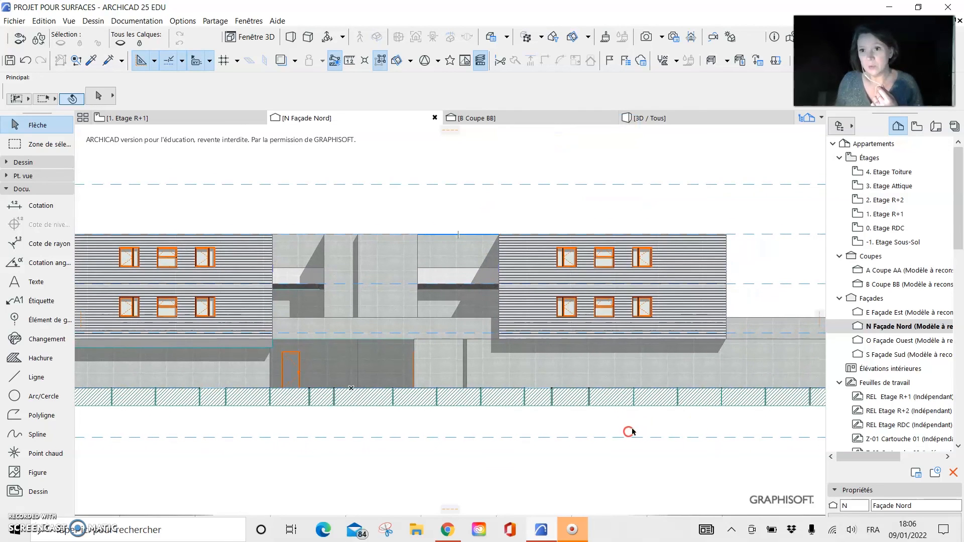
left_click(901, 329)
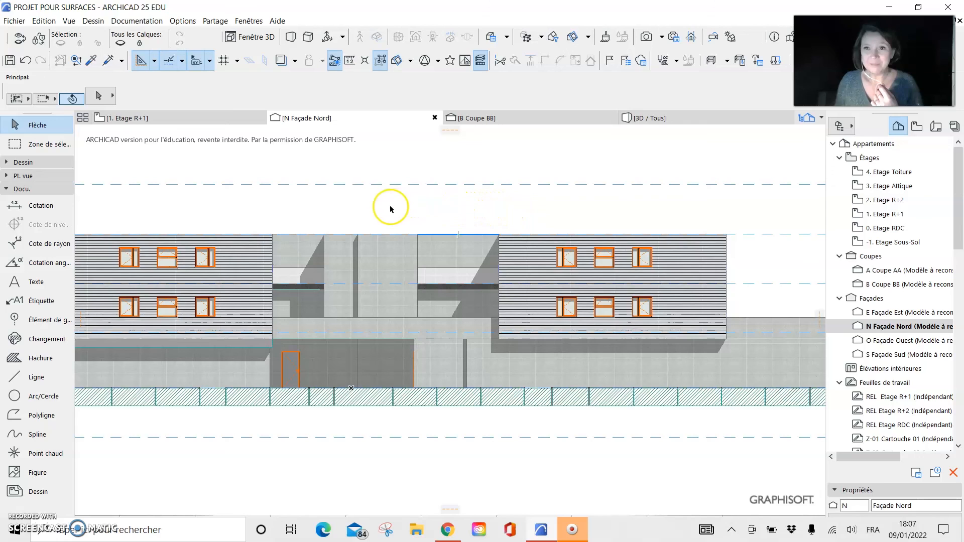
middle_click_drag(350, 205, 476, 215)
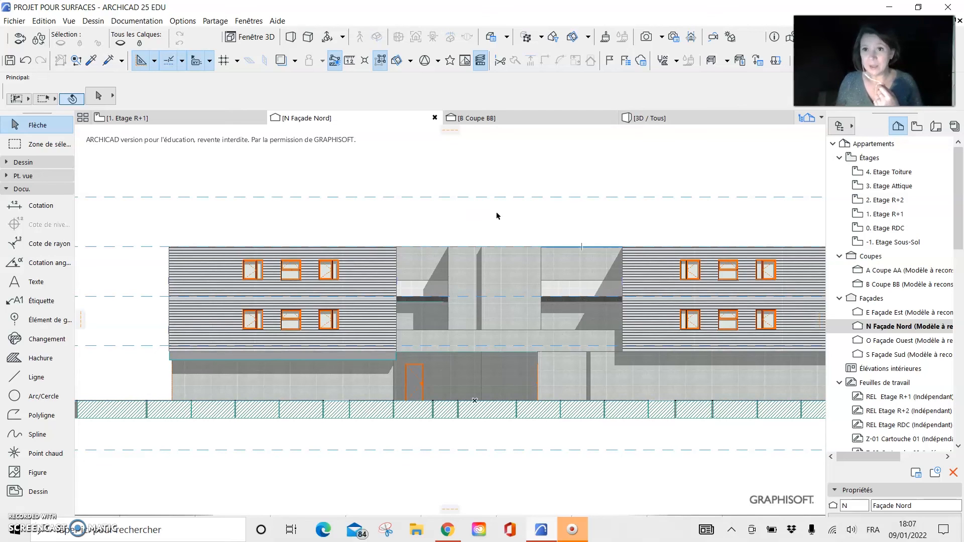
middle_click_drag(522, 221, 469, 201)
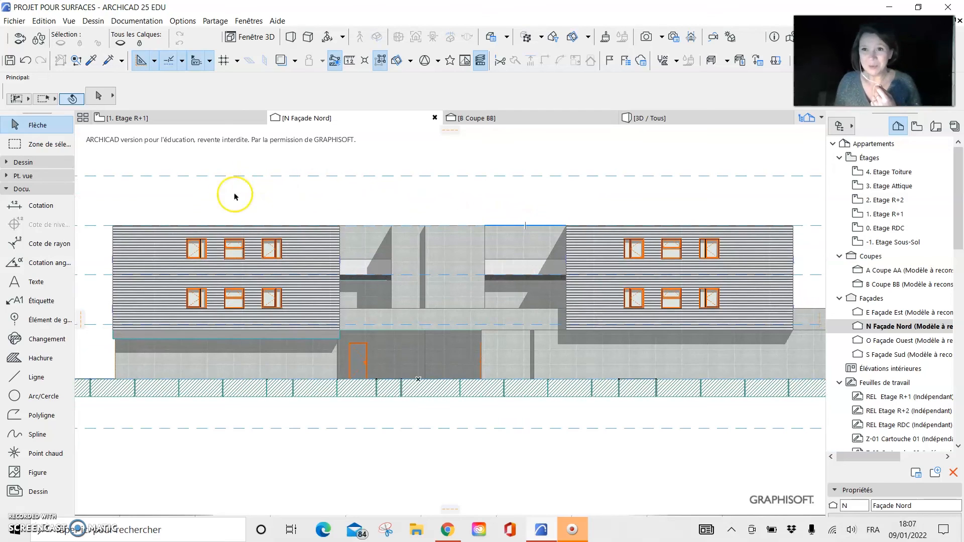